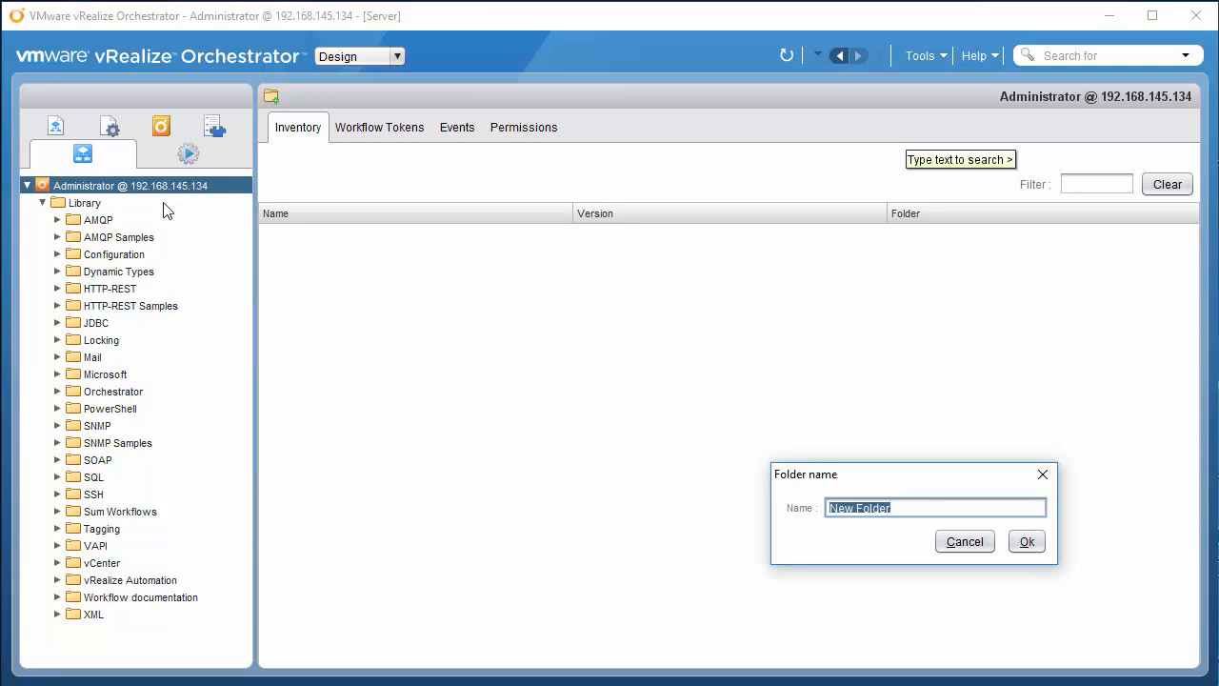
# - Name the new folder My Workflows and create a workflow named isSumGreaterThan20 inside it
pyautogui.write('My Workflows')
pyautogui.click(1027, 541)
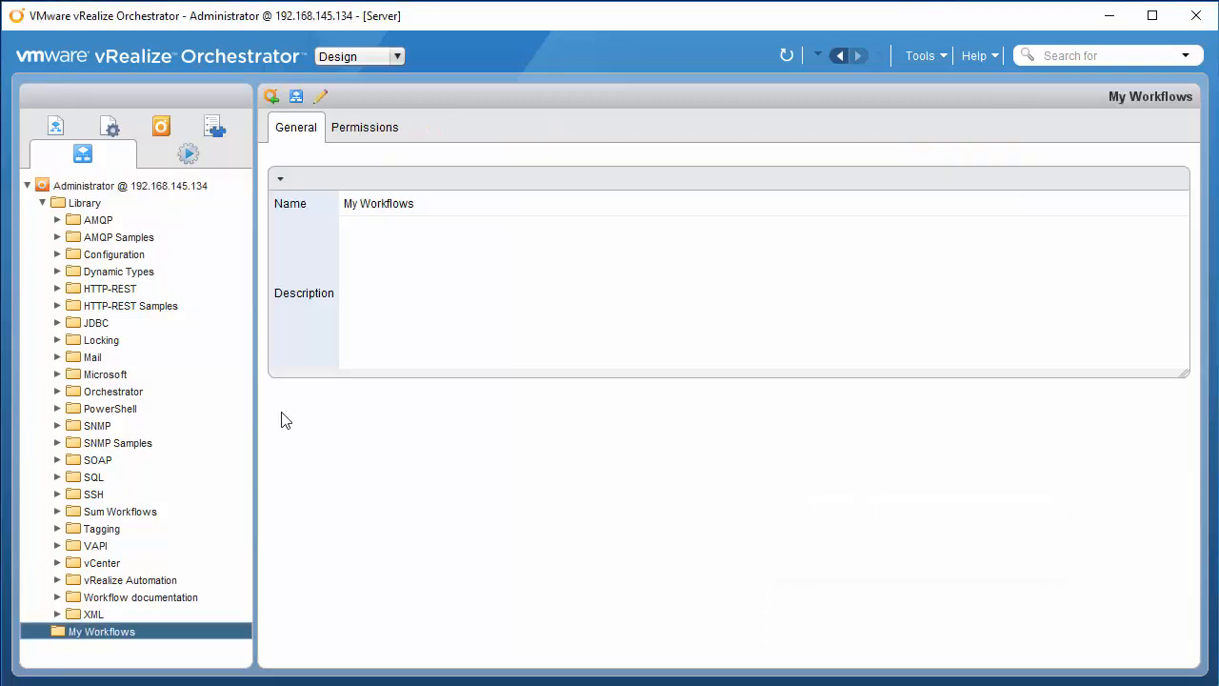
pyautogui.click(42, 203)
pyautogui.rightClick(95, 225)
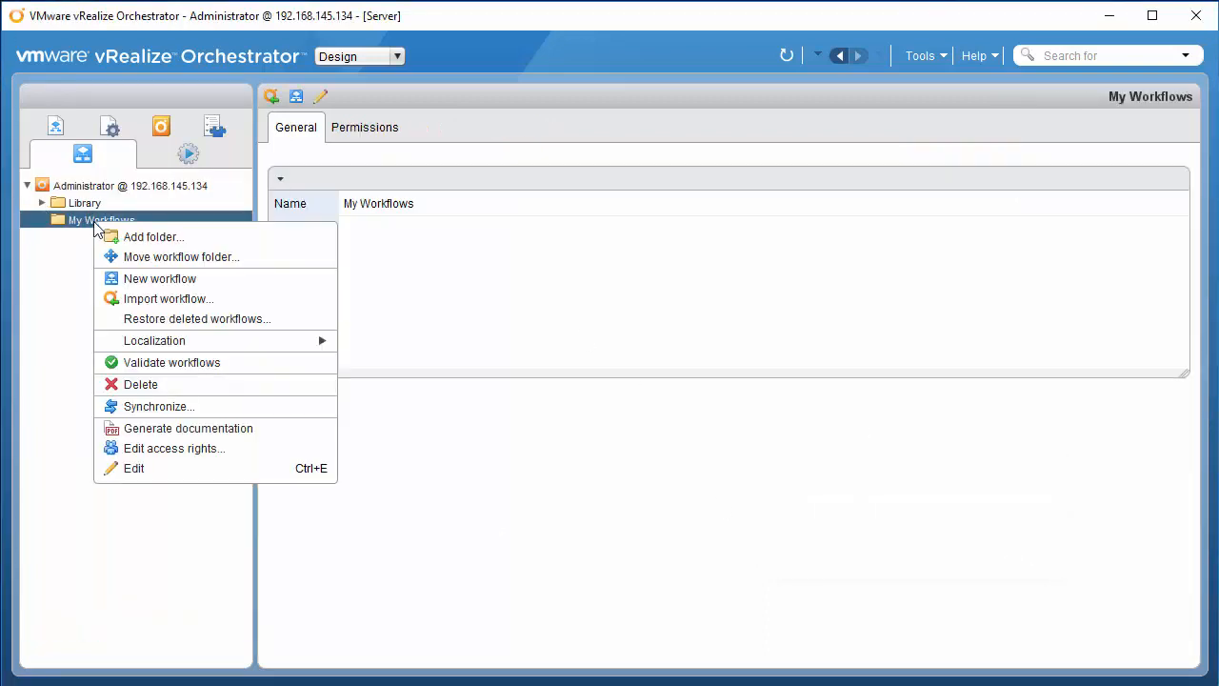
pyautogui.click(278, 288)
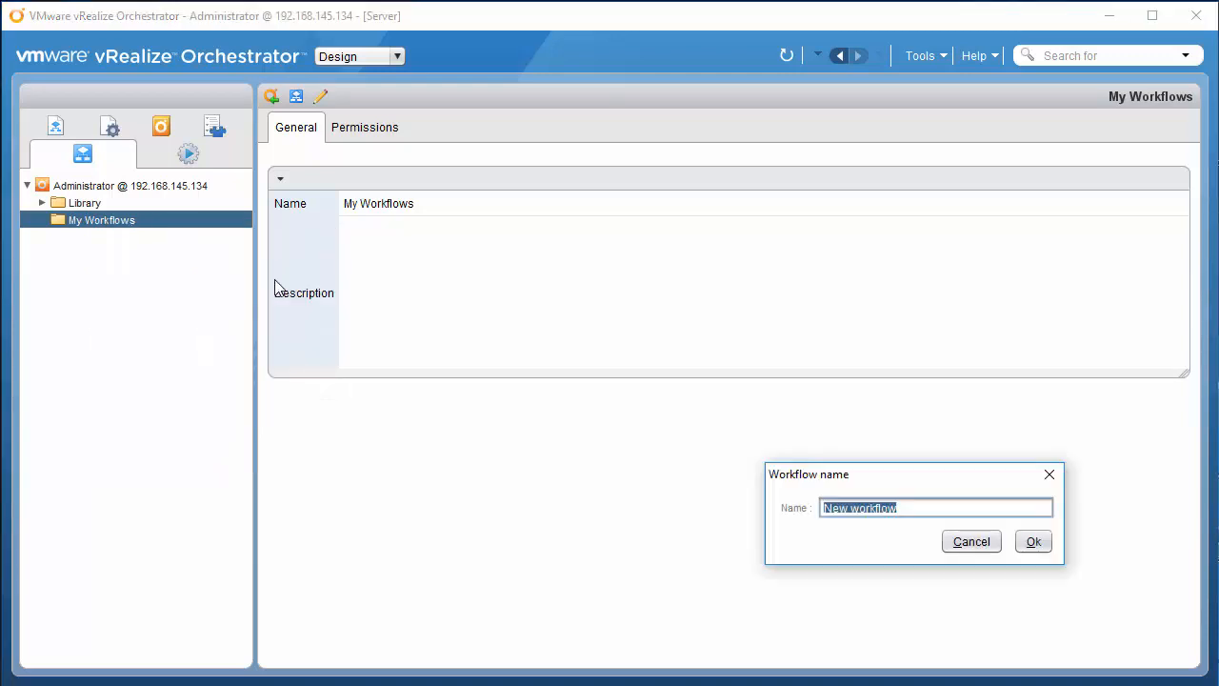
pyautogui.write('isSumGreaterThan20')
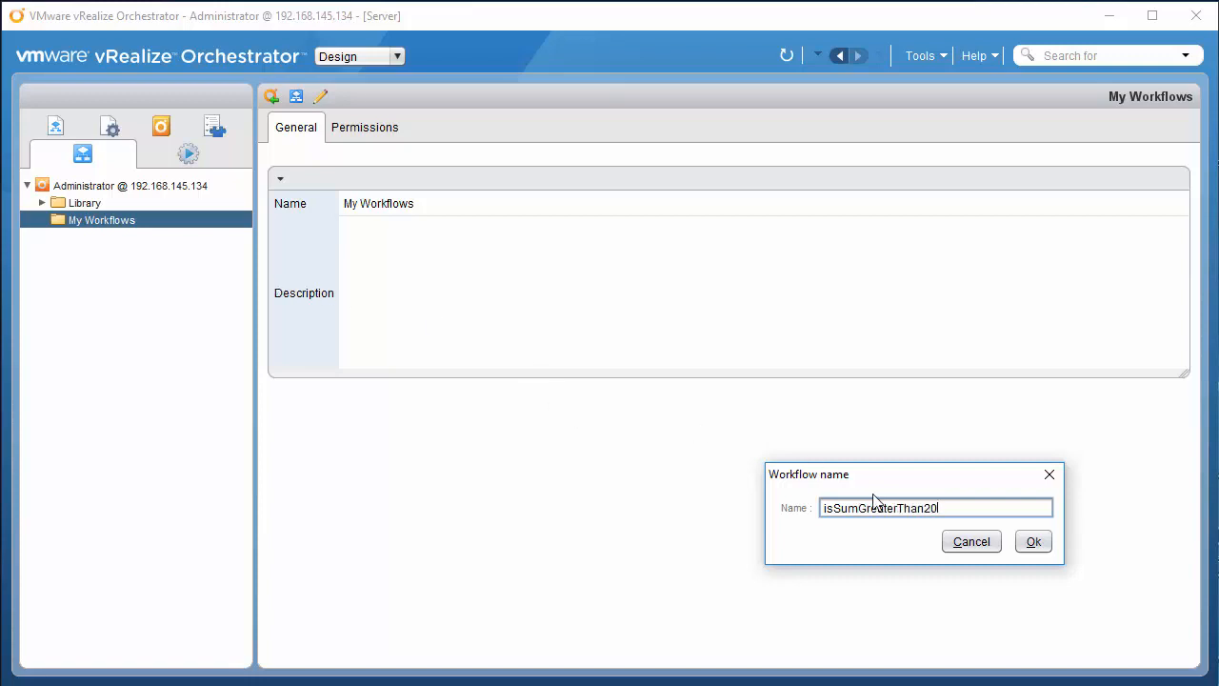
pyautogui.click(1033, 543)
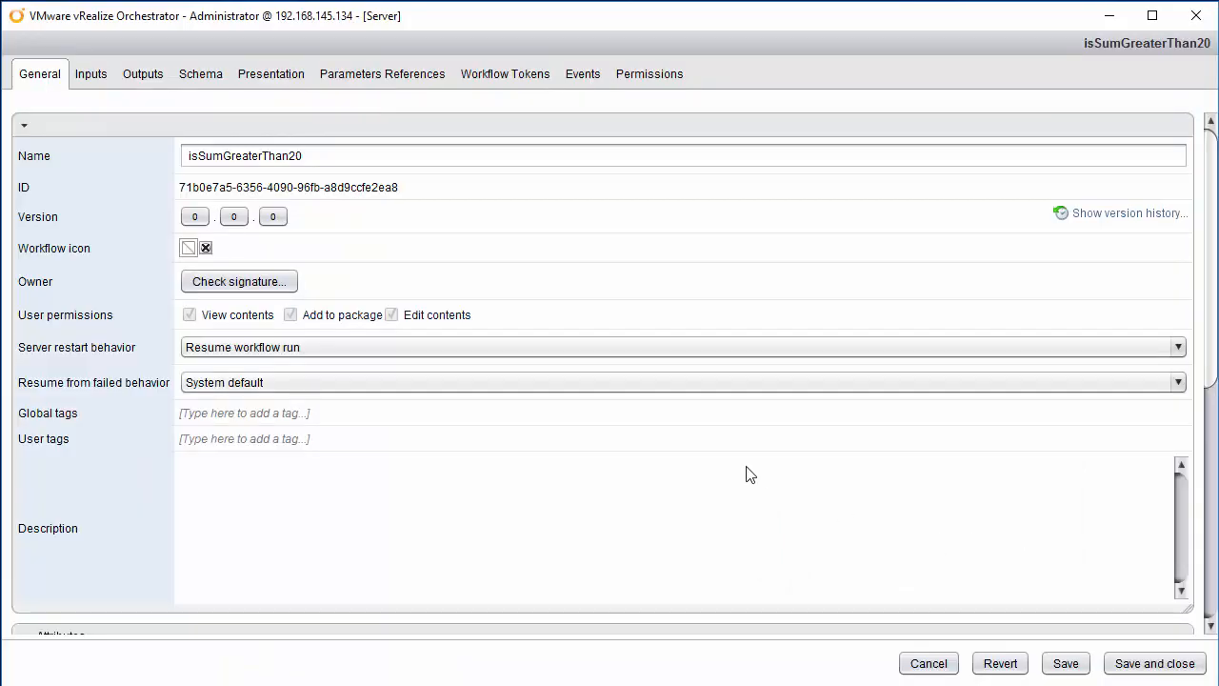
# - Add an input parameter named firstNumber to the workflow
pyautogui.click(92, 76)
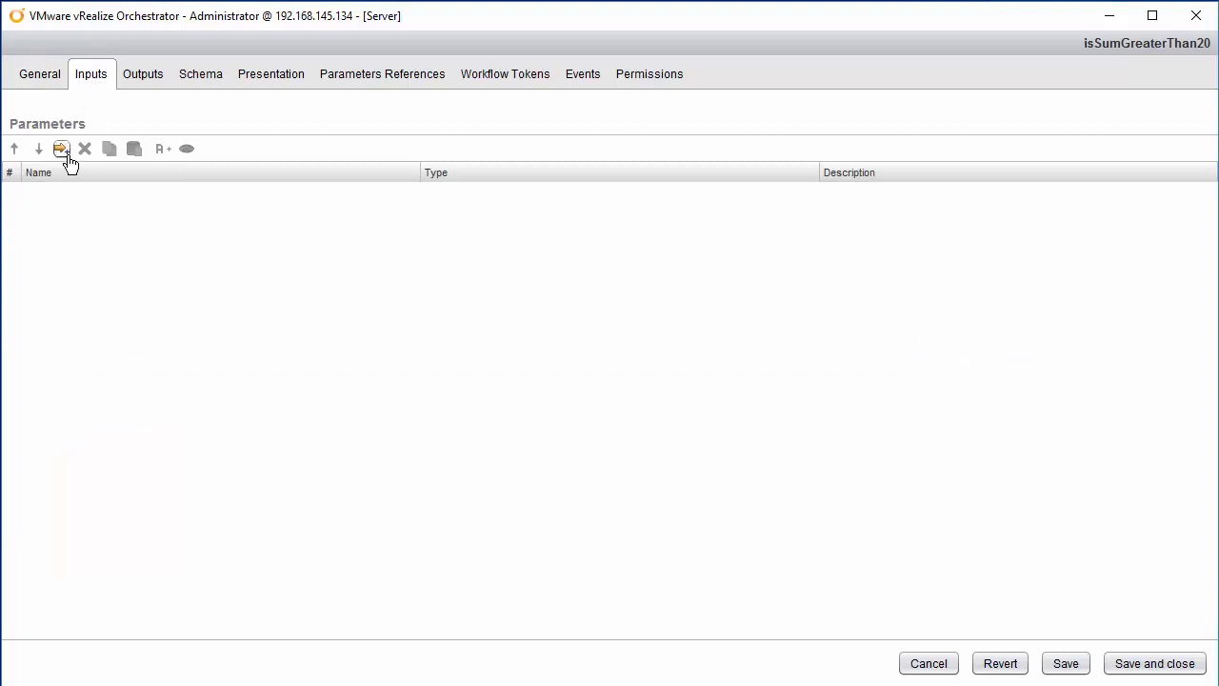
pyautogui.click(60, 149)
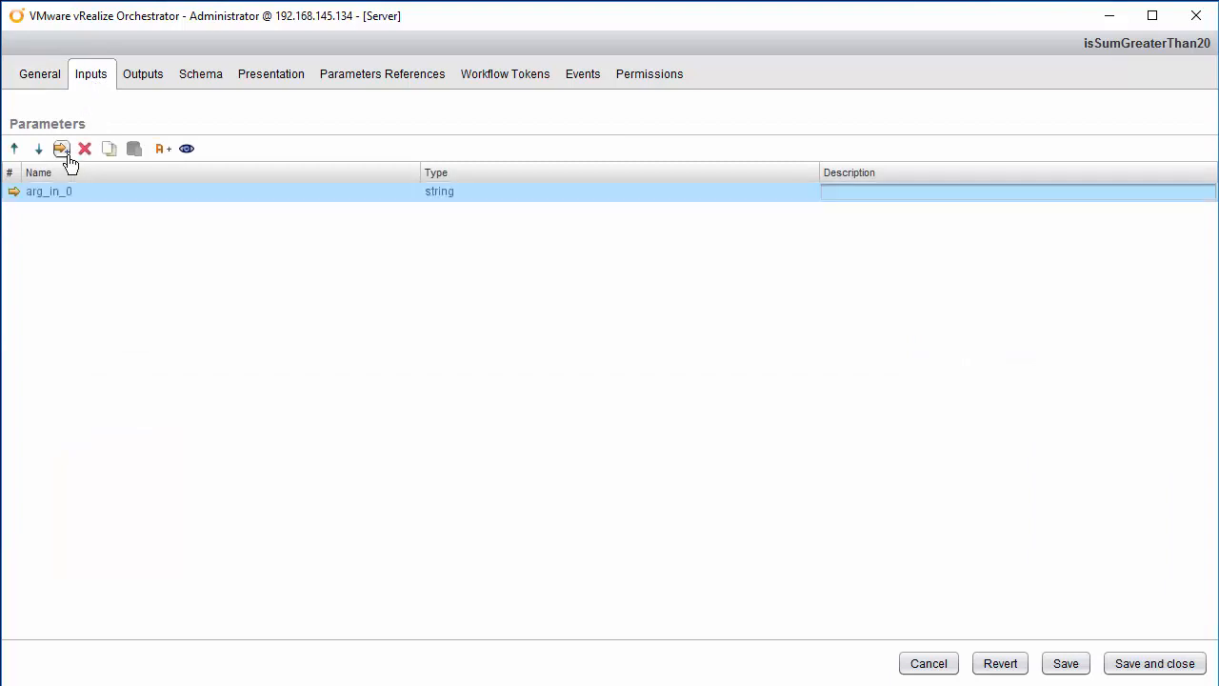
pyautogui.click(60, 195)
pyautogui.write('firstNumber')
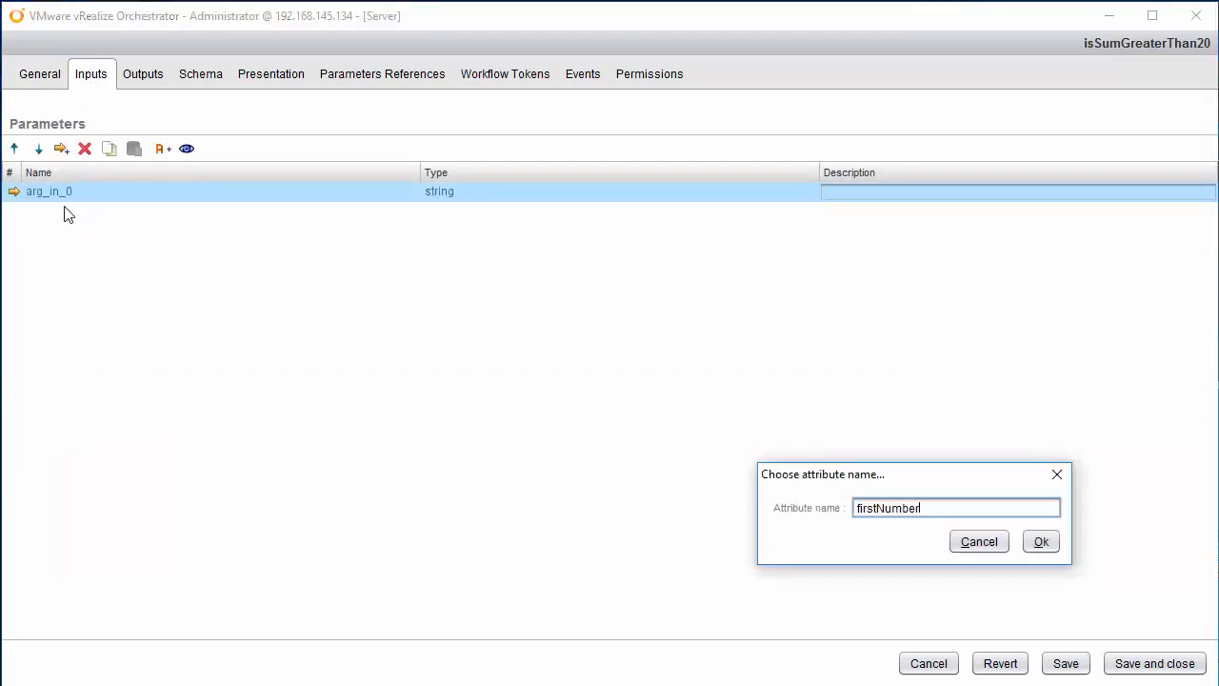
pyautogui.click(1041, 541)
# - Set the firstNumber input's type to number and its description to "First number to enter"
pyautogui.click(451, 194)
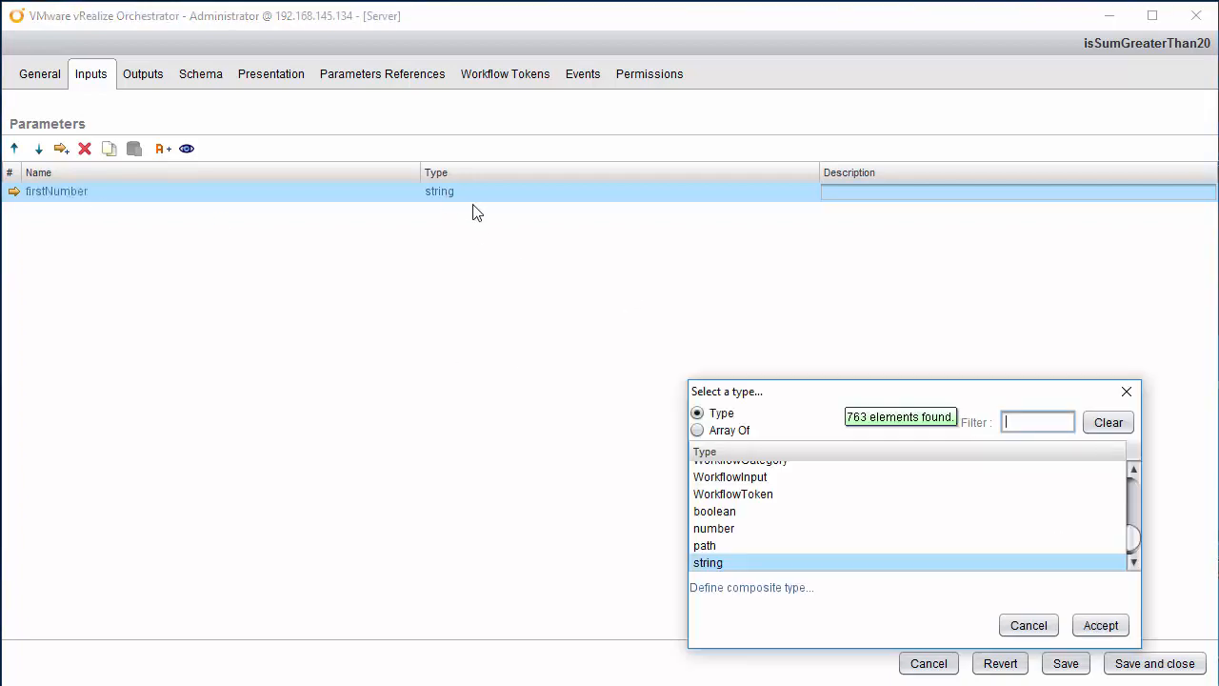
pyautogui.click(746, 530)
pyautogui.click(1101, 628)
pyautogui.click(931, 192)
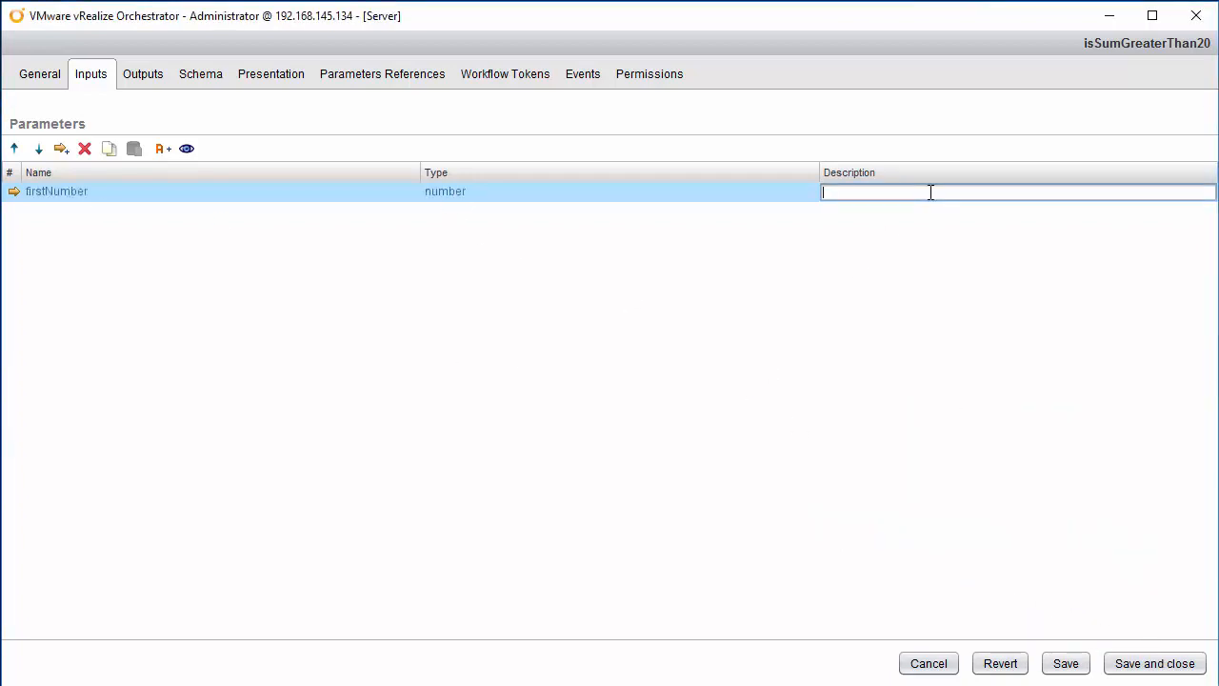
pyautogui.write('First number to enter')
# - Add another input parameter to the workflow and name it secondNumber
pyautogui.click(61, 149)
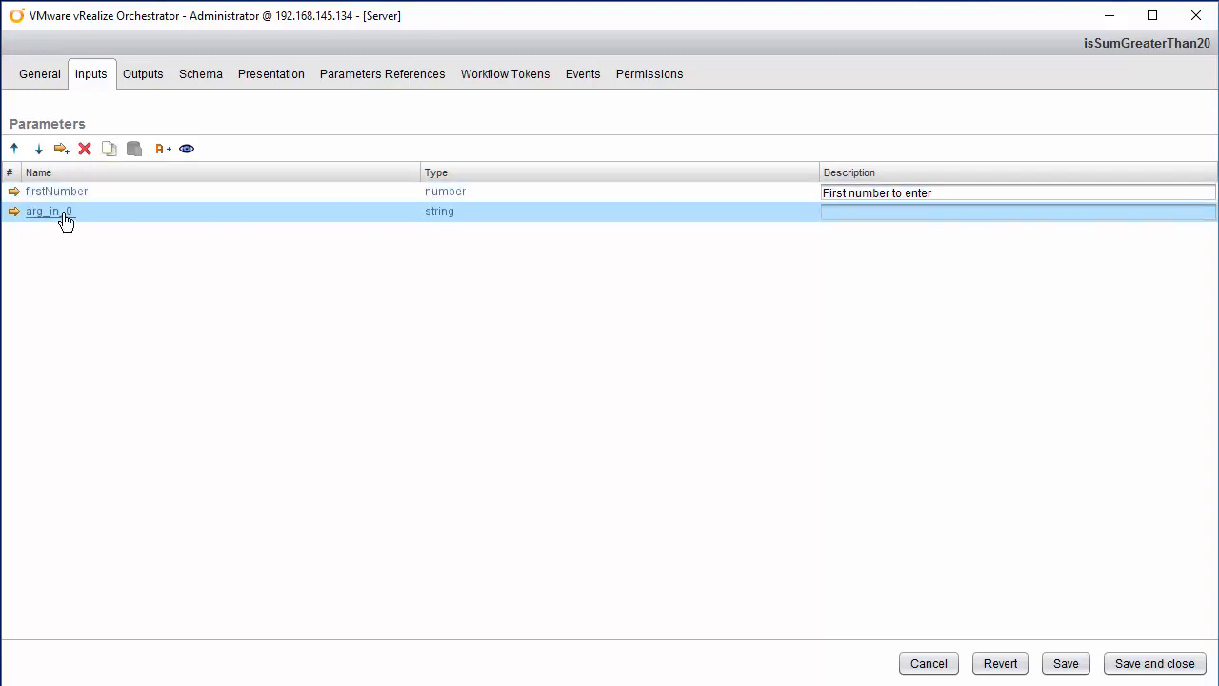
pyautogui.click(63, 214)
pyautogui.write('secondNu')
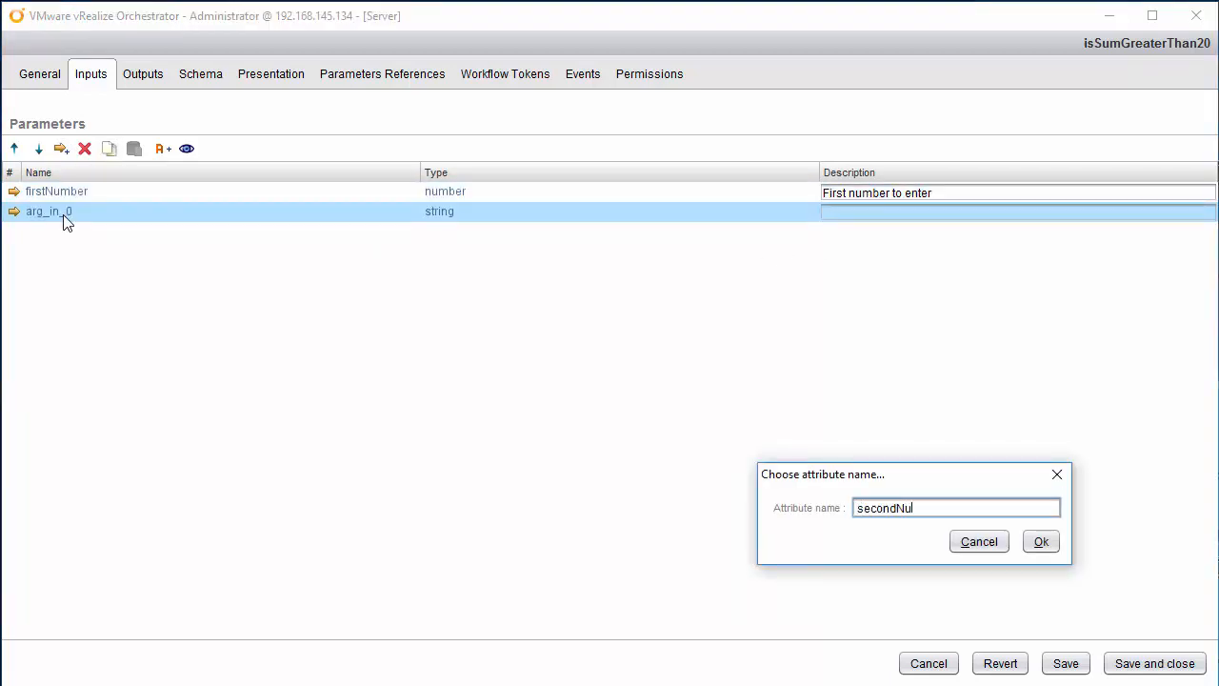
pyautogui.write('mber')
pyautogui.click(1036, 542)
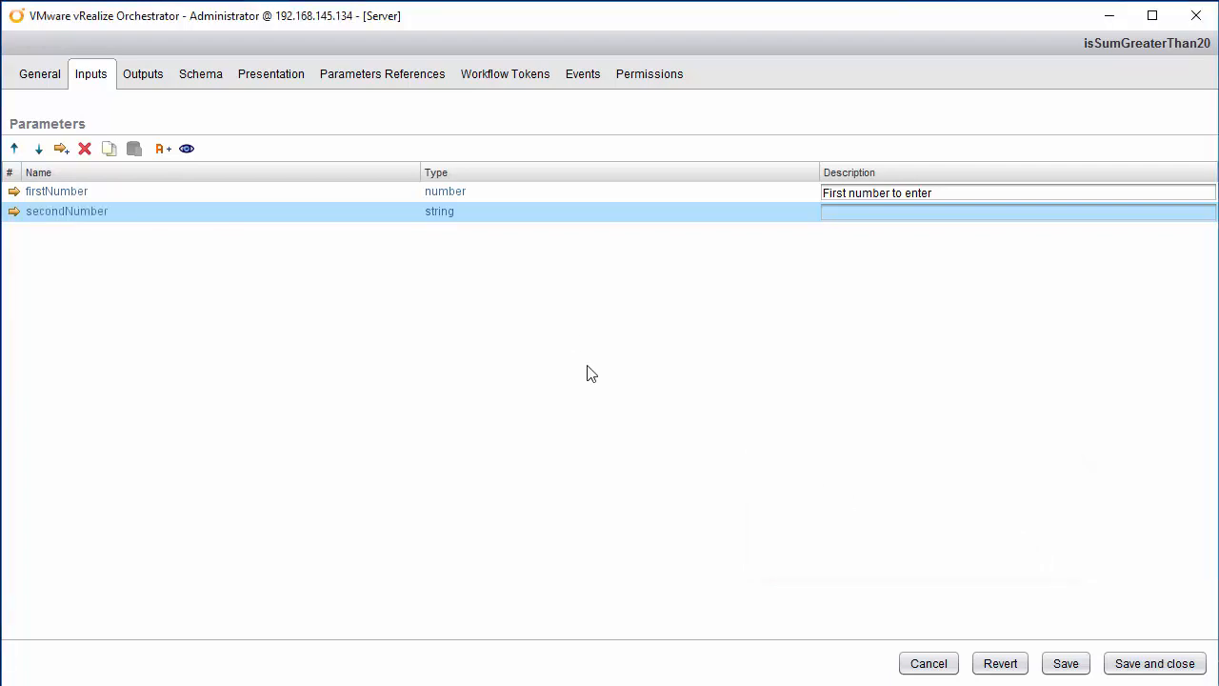
# - Set the secondNumber input's type to number and its description to "Second number to enter"
pyautogui.click(442, 213)
pyautogui.click(719, 529)
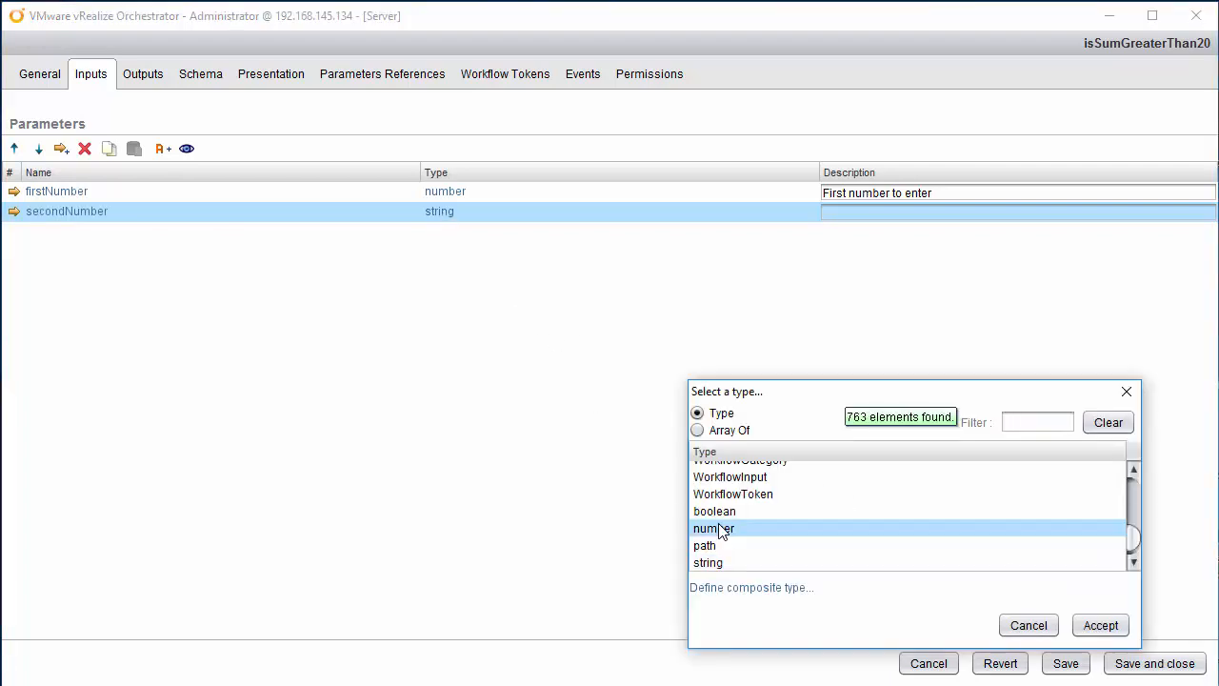
pyautogui.click(1098, 627)
pyautogui.click(883, 213)
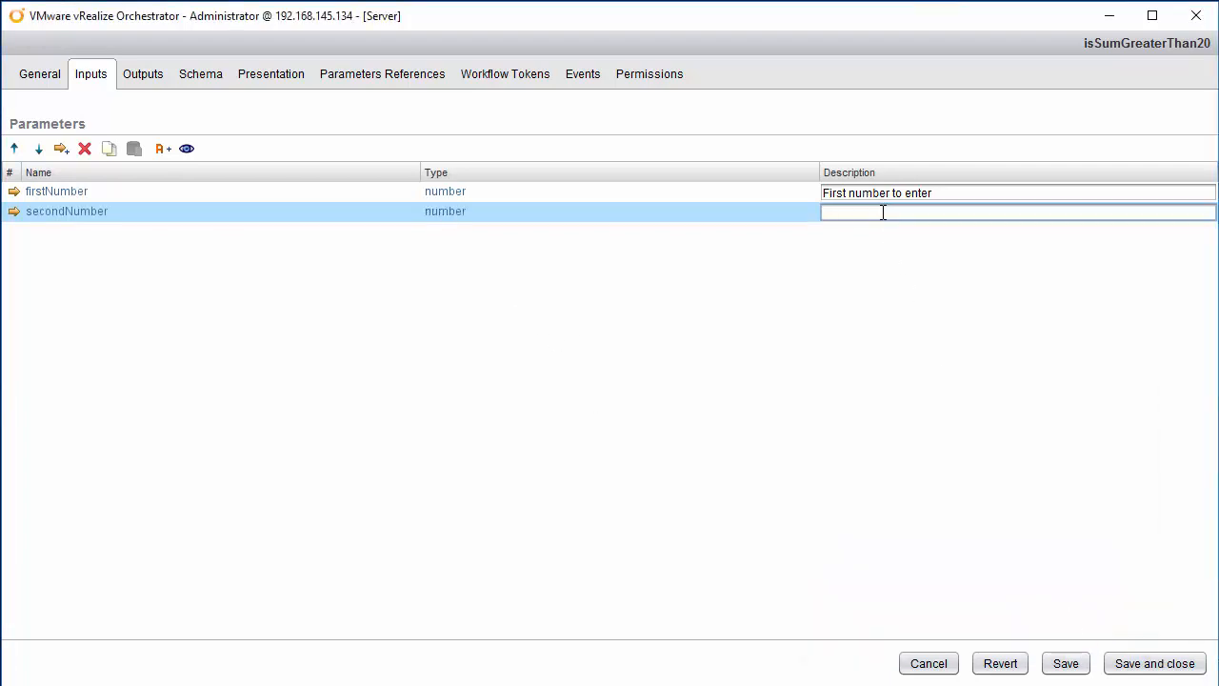
pyautogui.write('Second number to enter')
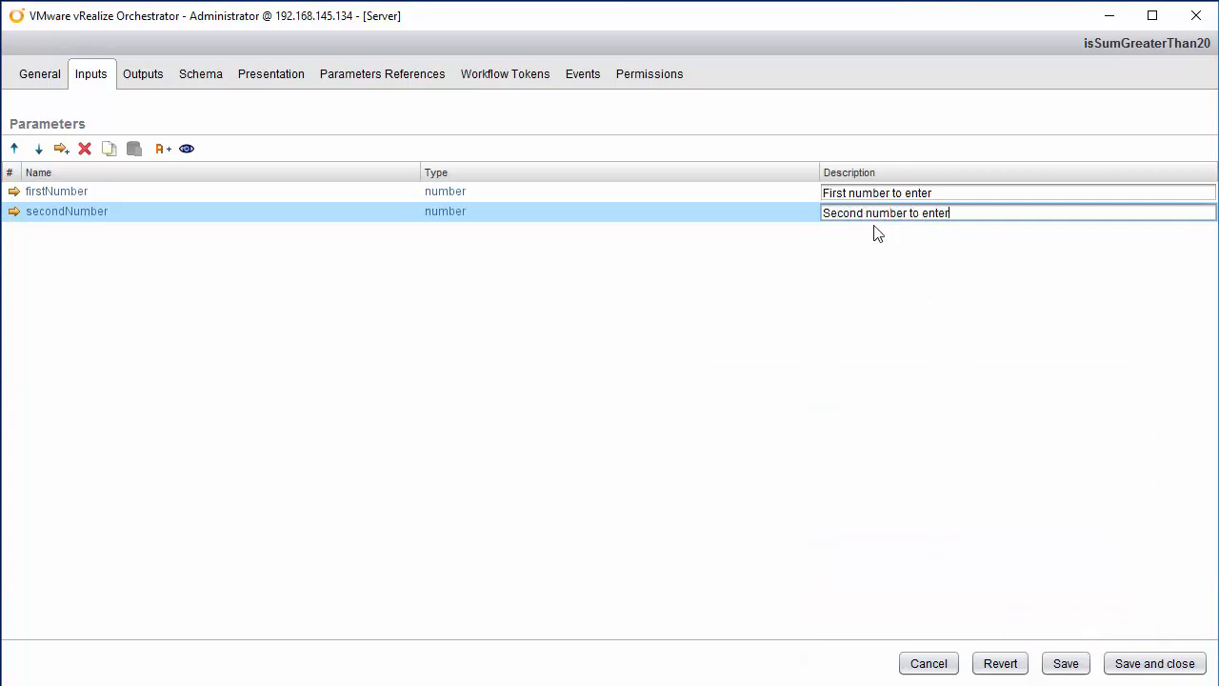
pyautogui.press('Return')
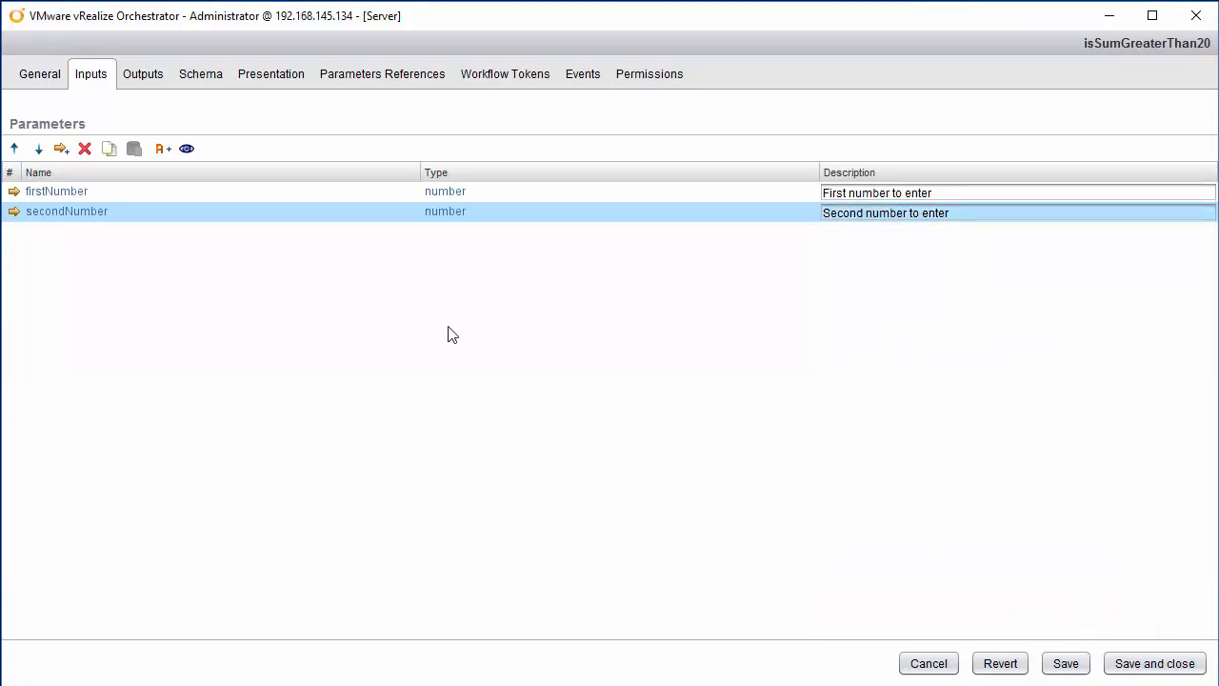
# - Add a general workflow attribute named Sum
pyautogui.click(44, 74)
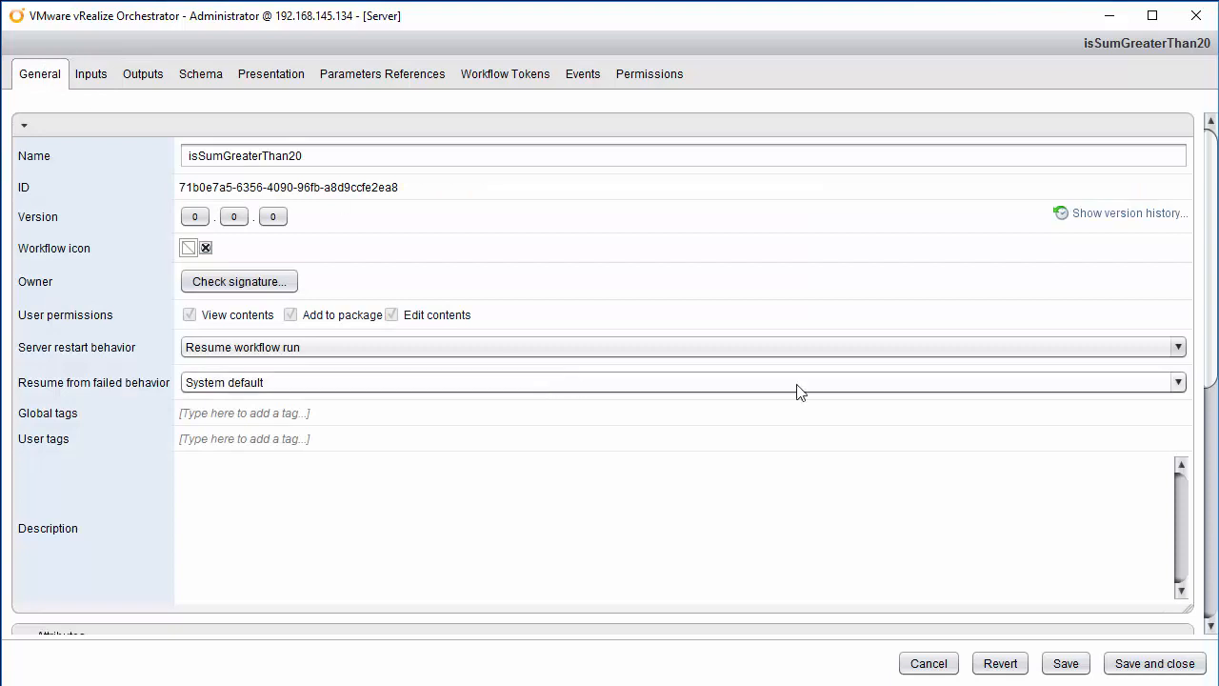
pyautogui.scroll(-5, 1134, 566)
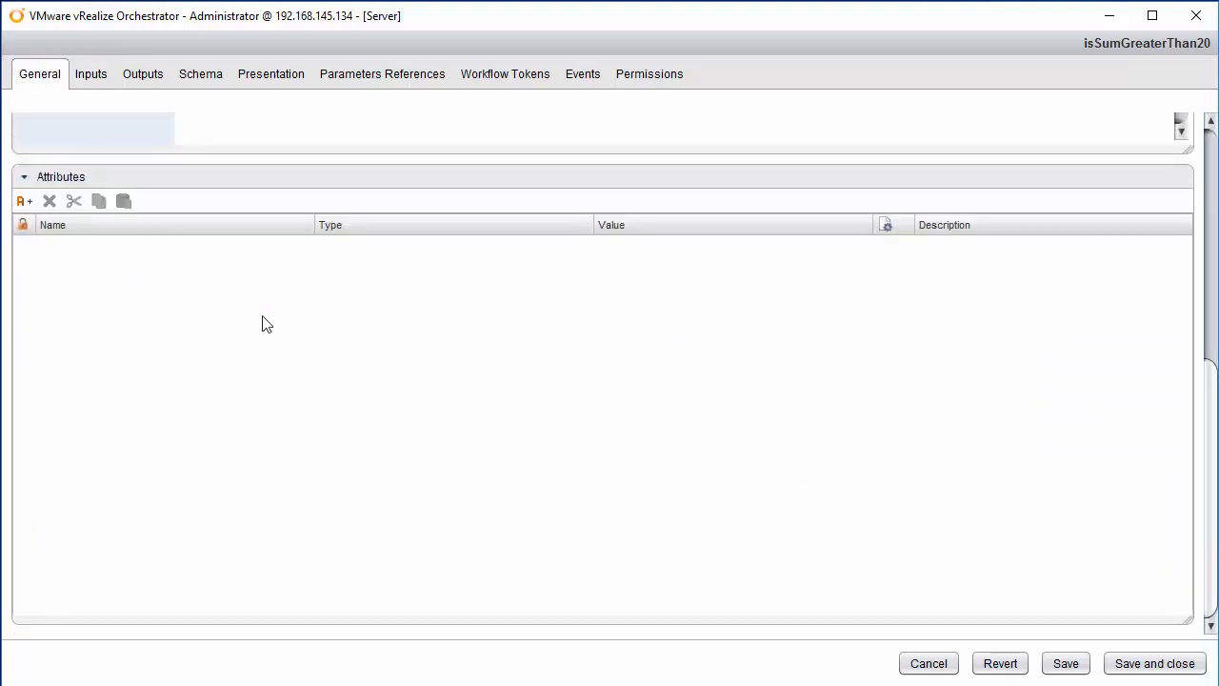
pyautogui.click(24, 201)
pyautogui.click(54, 245)
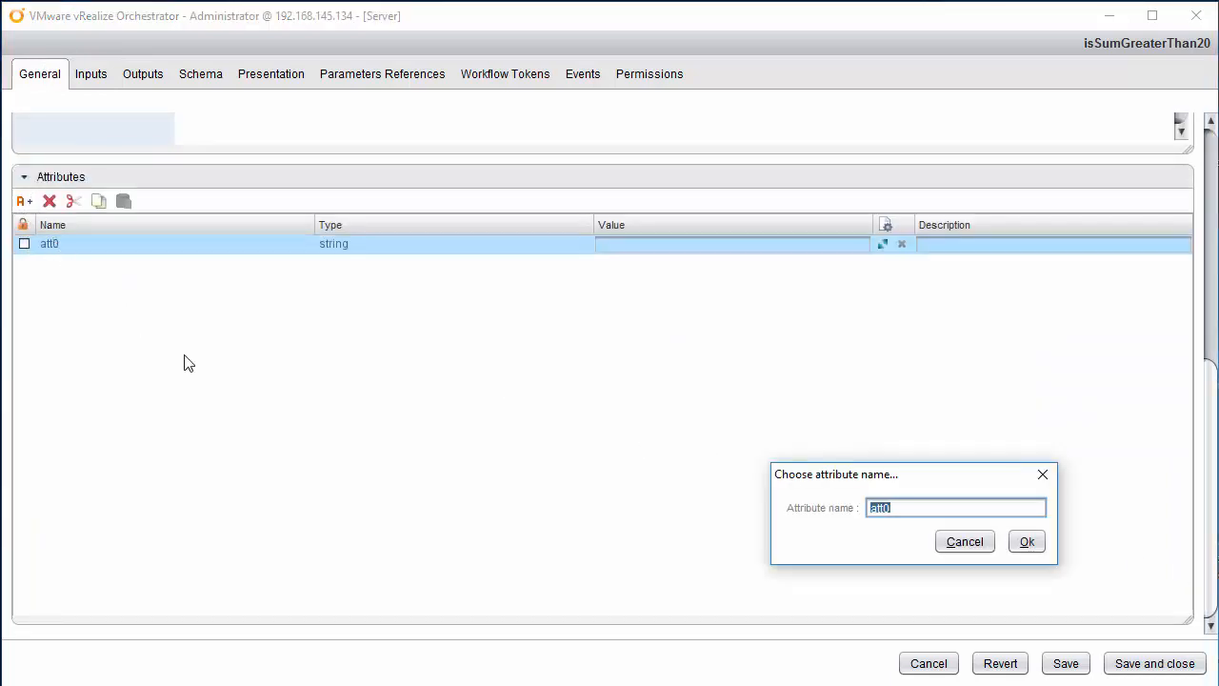
pyautogui.write('Sum')
pyautogui.click(1015, 539)
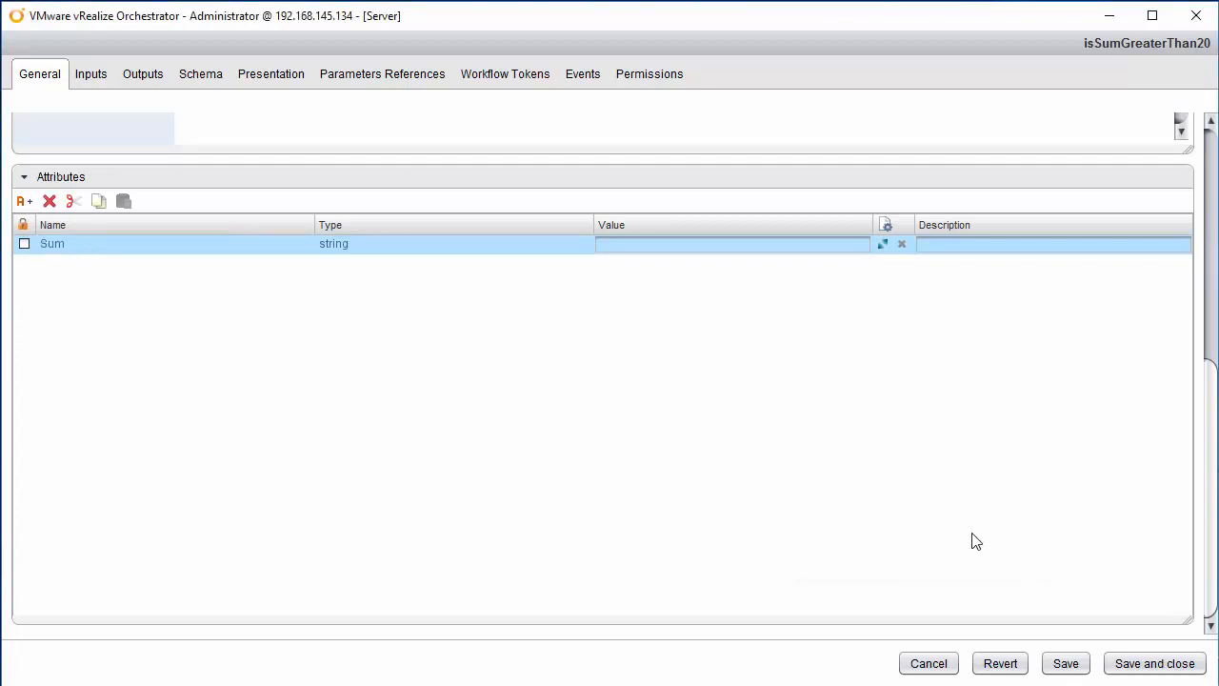
# - Set the Sum attribute's type to number and its description to "Sum of the two numbers"
pyautogui.click(347, 249)
pyautogui.doubleClick(709, 525)
pyautogui.click(724, 250)
pyautogui.click(1004, 244)
pyautogui.write('Sum of the two numbers')
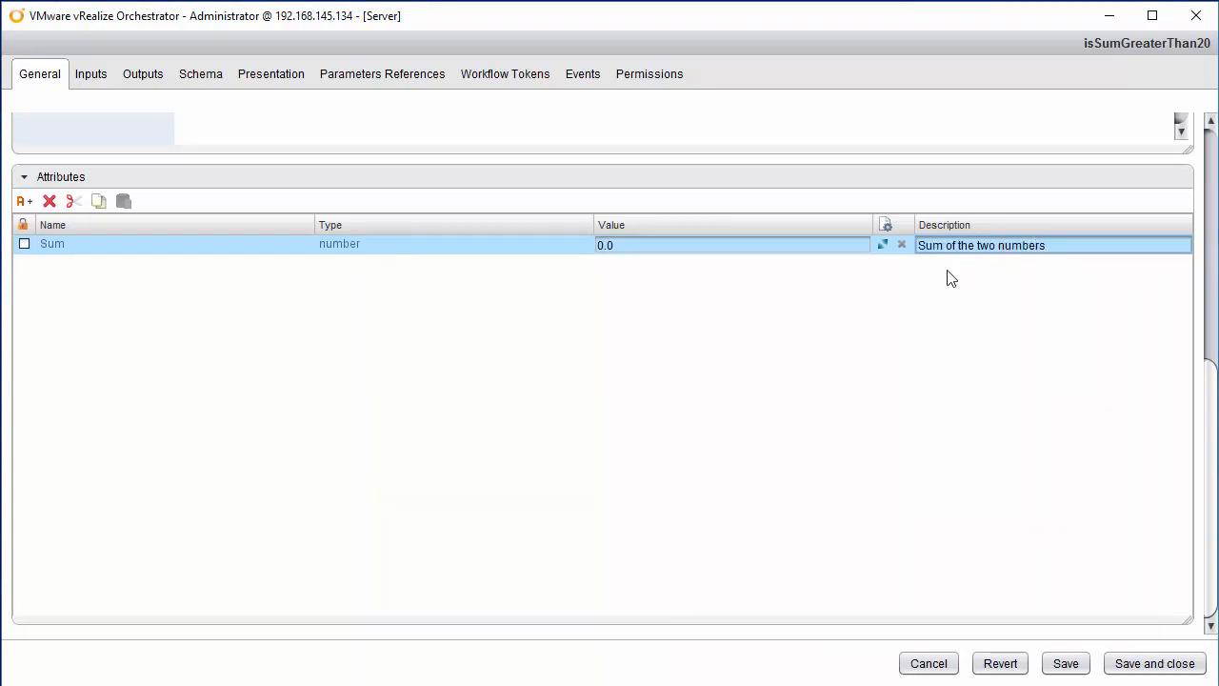
pyautogui.press('Return')
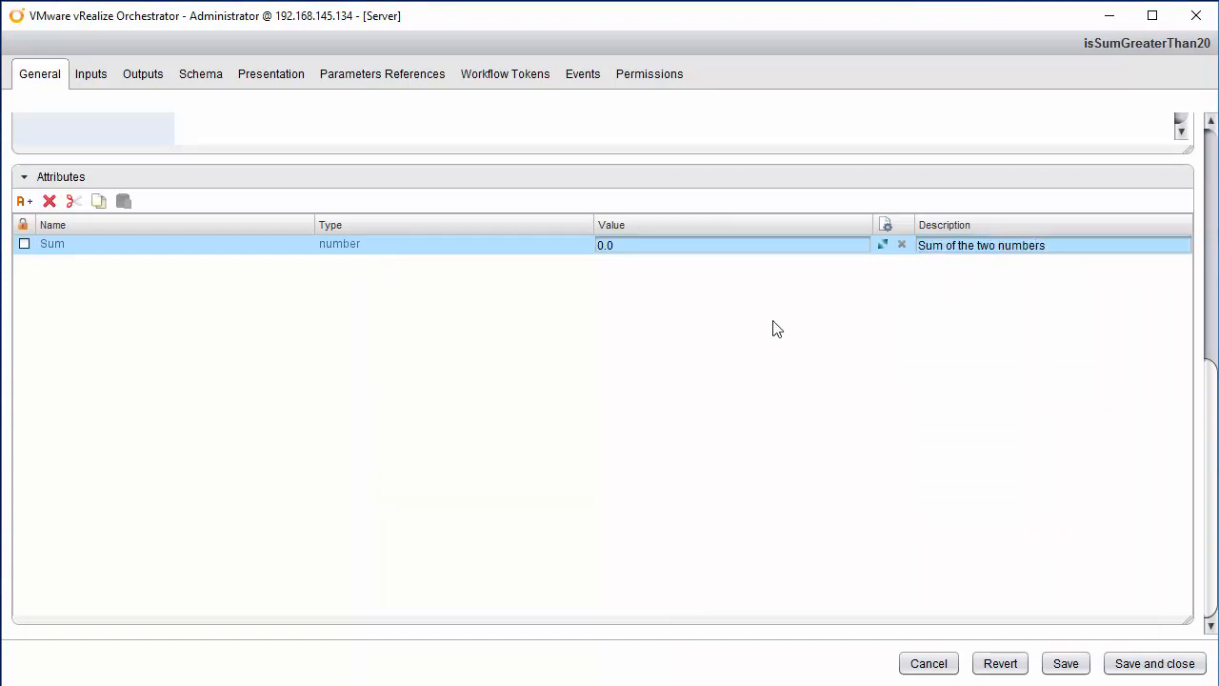
# - Insert a Scriptable task between the start and end elements of the workflow schema
pyautogui.click(206, 80)
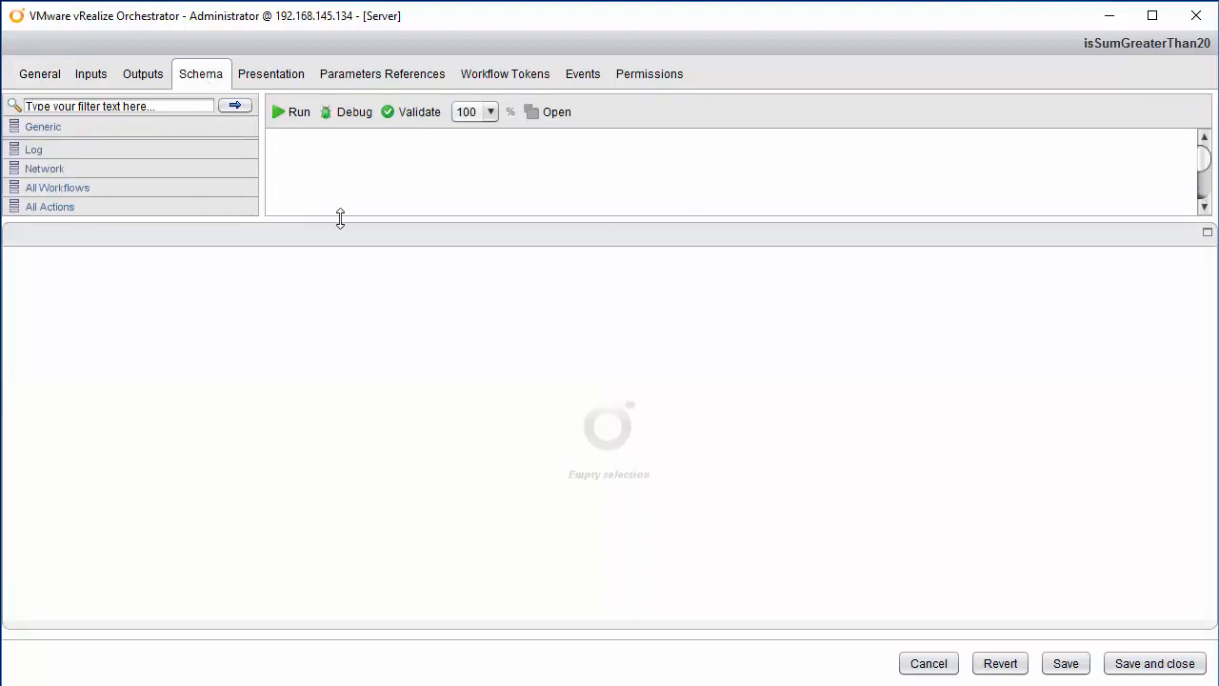
pyautogui.moveTo(349, 228); pyautogui.dragTo(339, 552)
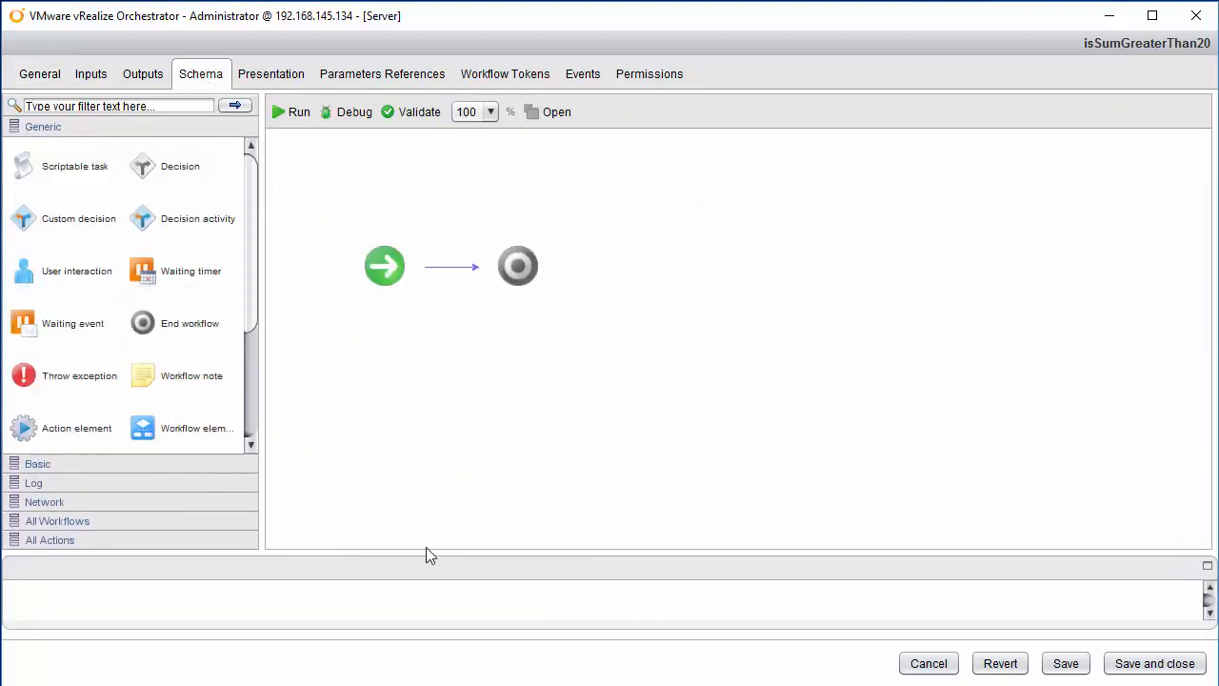
pyautogui.moveTo(563, 552); pyautogui.dragTo(562, 574)
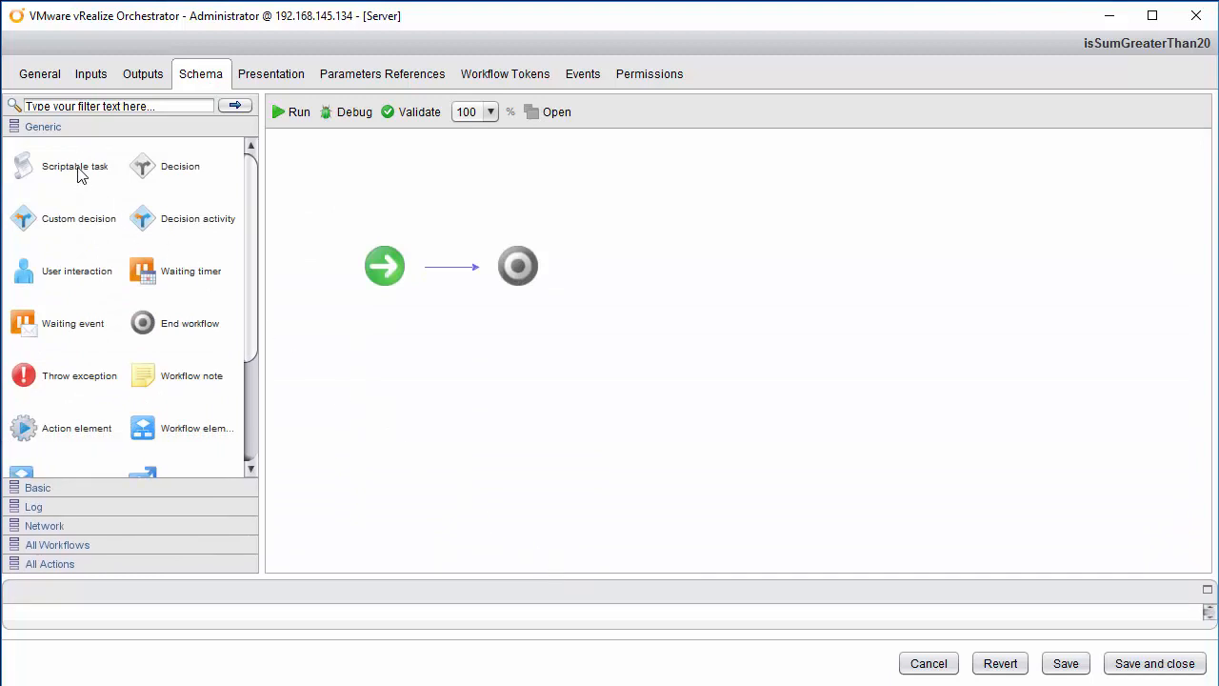
pyautogui.moveTo(81, 172); pyautogui.dragTo(453, 267)
# - Rename the inserted Scriptable task as "Add the 2 numbers"
pyautogui.moveTo(610, 577); pyautogui.dragTo(600, 383)
pyautogui.doubleClick(569, 435)
pyautogui.press('BackSpace')
pyautogui.press('BackSpace')
pyautogui.press('BackSpace')
pyautogui.press('BackSpace')
pyautogui.press('BackSpace')
pyautogui.press('BackSpace')
pyautogui.press('BackSpace')
pyautogui.press('BackSpace')
pyautogui.press('BackSpace')
pyautogui.press('BackSpace')
pyautogui.press('BackSpace')
pyautogui.press('BackSpace')
pyautogui.write('Add the 2 numbers')
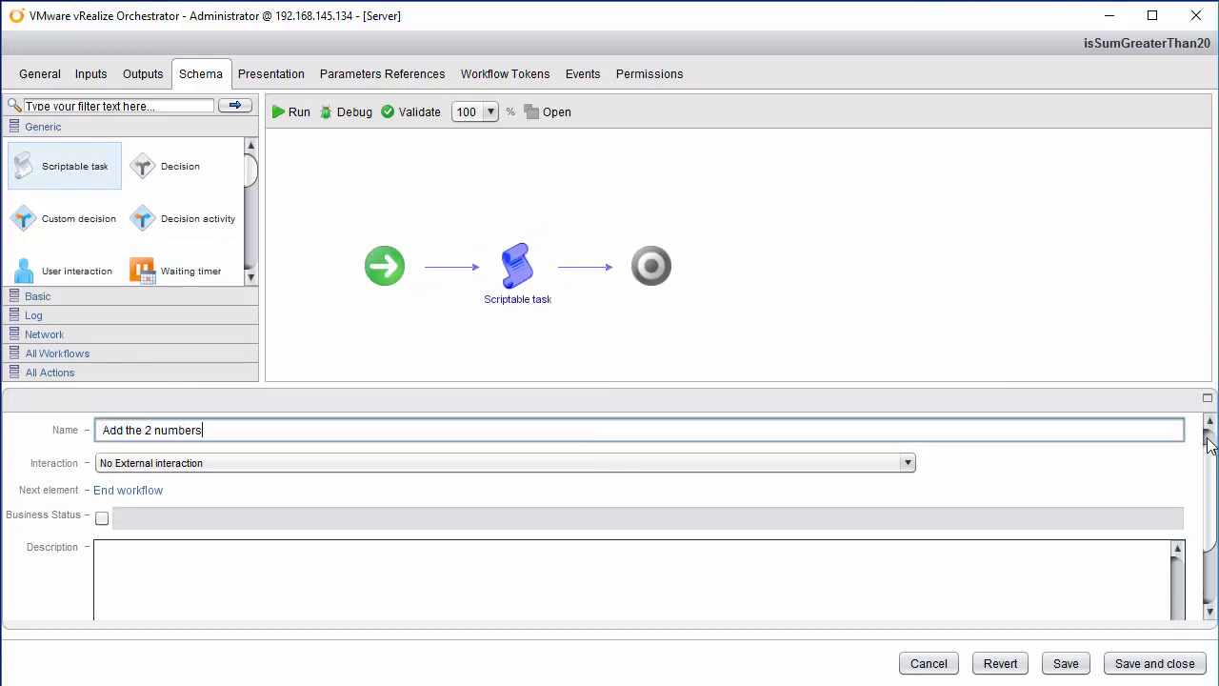
pyautogui.click(1208, 438)
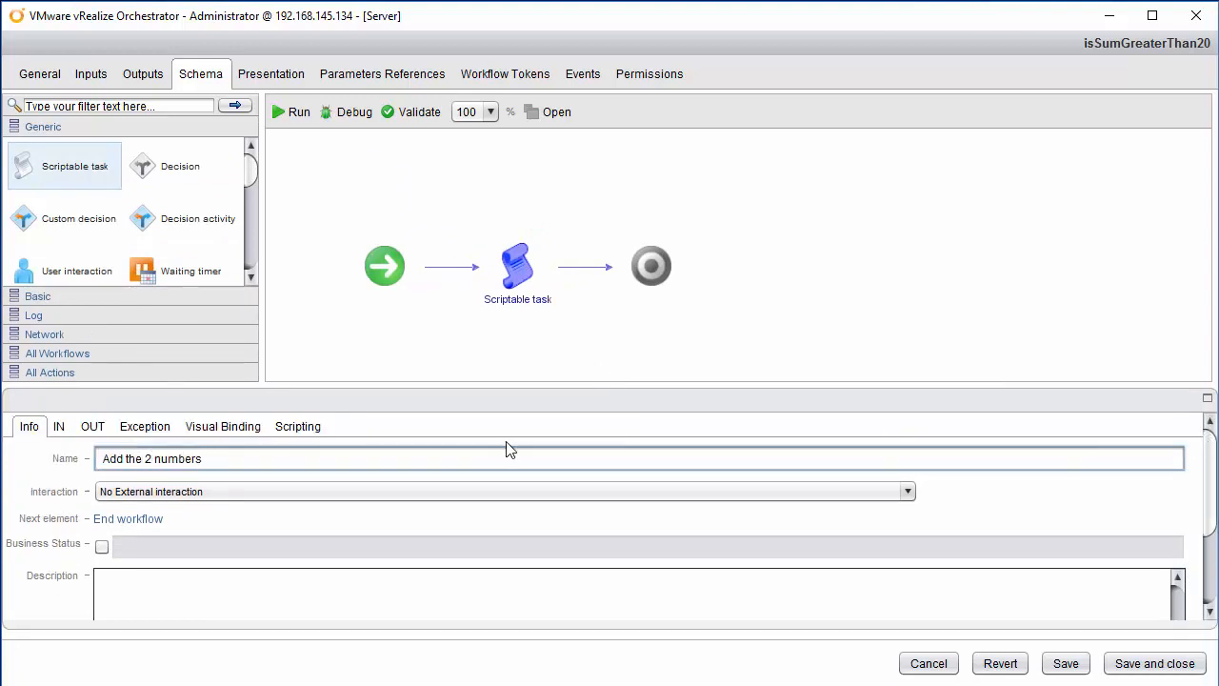
pyautogui.click(274, 499)
# - Insert a Decision element after the "Add the 2 numbers" task and name it isSumGreaterThan20
pyautogui.moveTo(180, 167); pyautogui.dragTo(583, 267)
pyautogui.doubleClick(205, 474)
pyautogui.write('I')
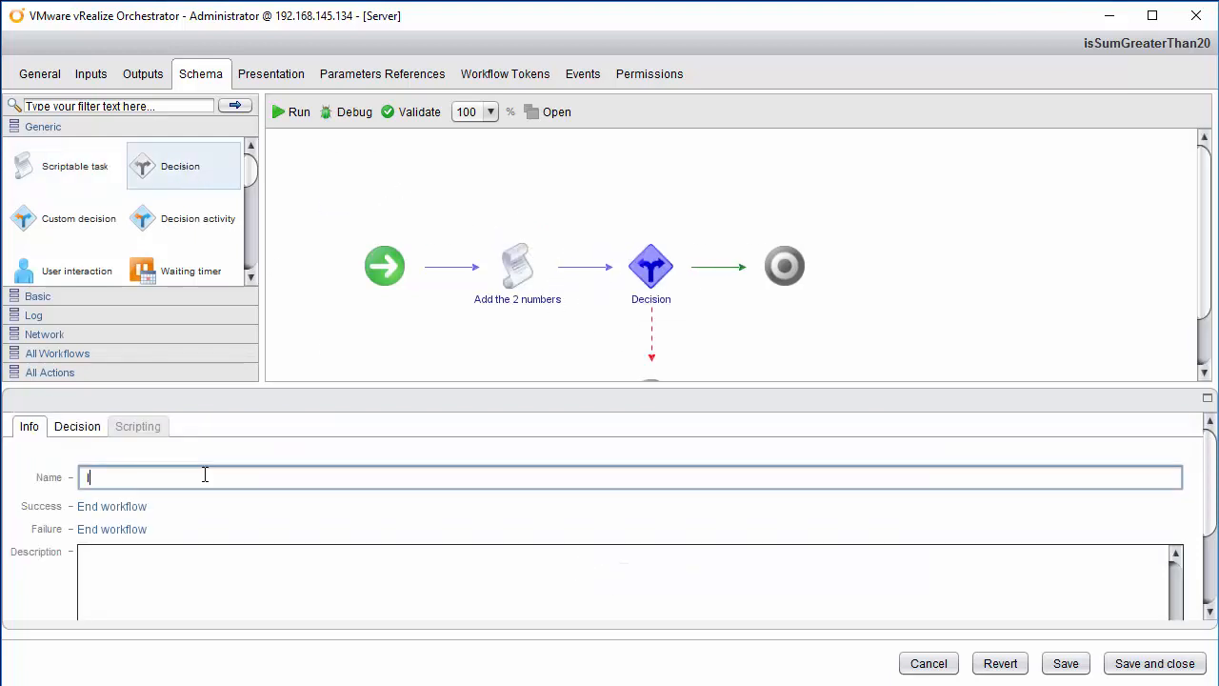
pyautogui.write('sumGreaterThan20')
pyautogui.press('Return')
# - Insert a Scriptable task on the decision's success path and name it "Sum is greater than 20"
pyautogui.moveTo(82, 169); pyautogui.dragTo(719, 272)
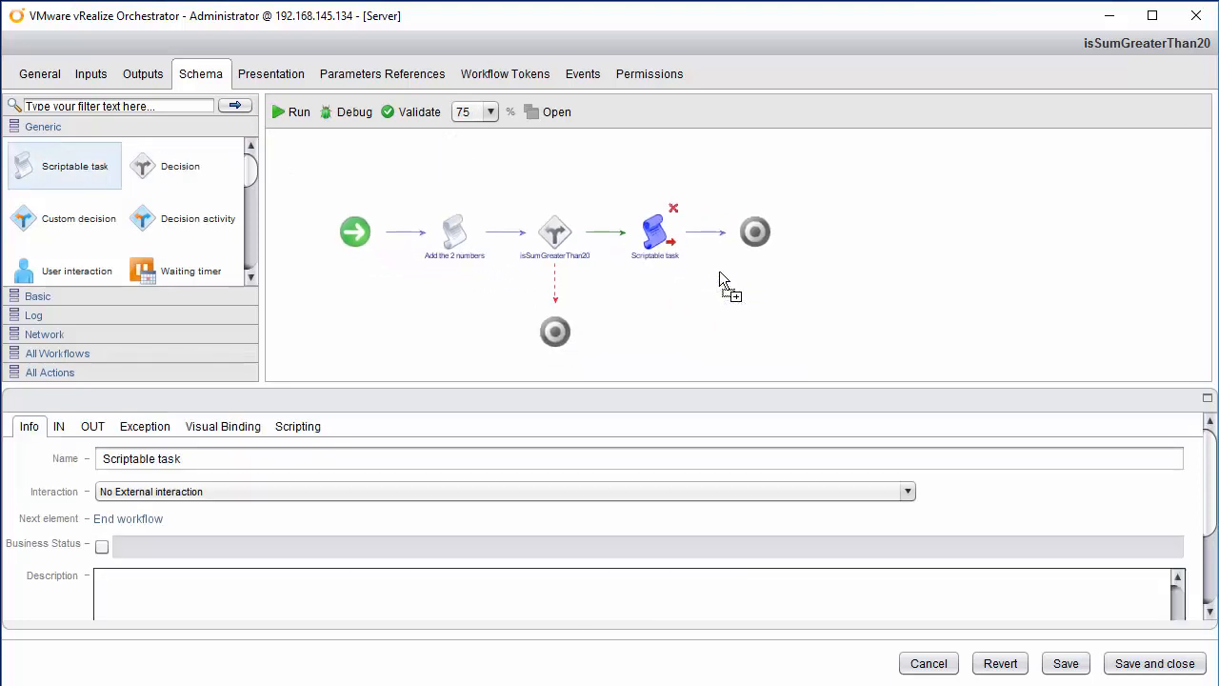
pyautogui.tripleClick(471, 459)
pyautogui.press('BackSpace')
pyautogui.write('Sum is greater than 20')
pyautogui.press('Tab')
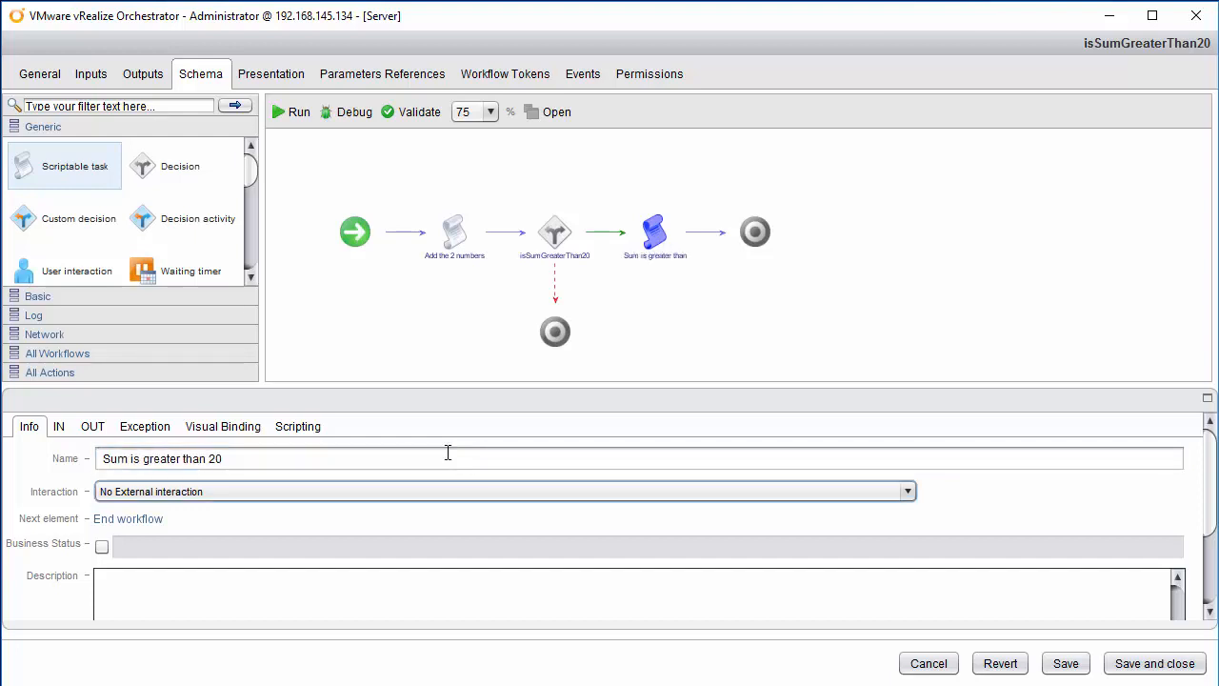
# - Insert a Scriptable task on the decision's failure path and name it "Sum is not greater than 20"
pyautogui.moveTo(104, 172); pyautogui.dragTo(560, 298)
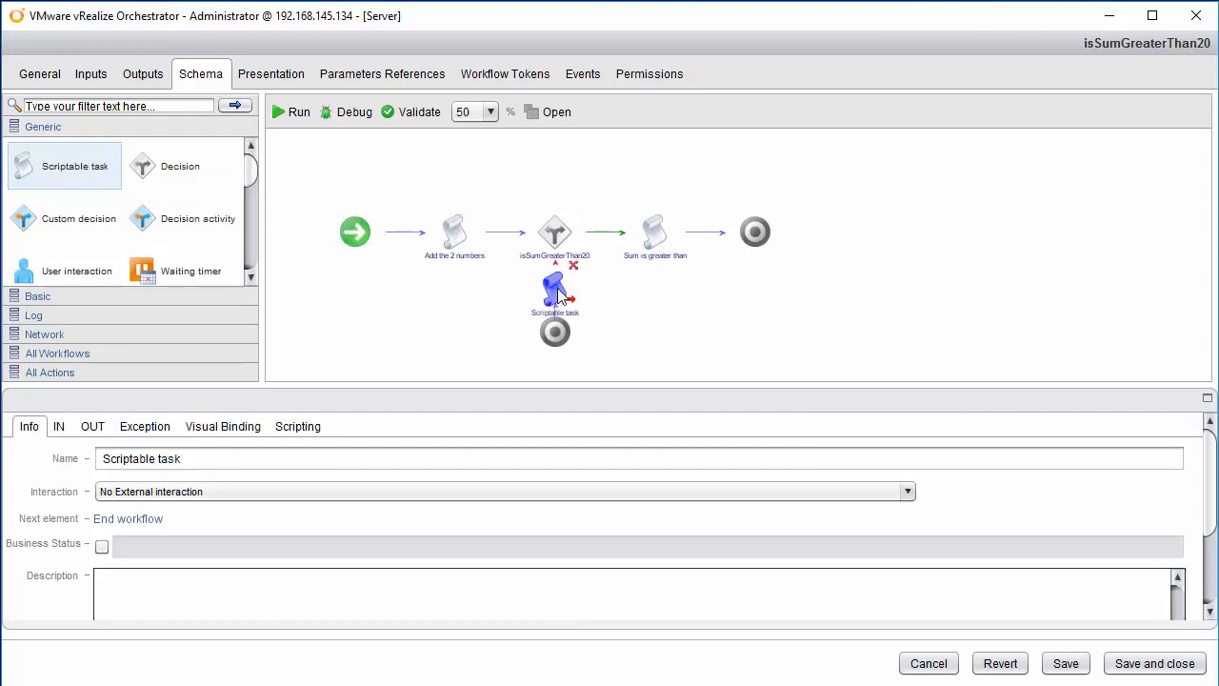
pyautogui.tripleClick(427, 460)
pyautogui.write('Sum is not greater than 20')
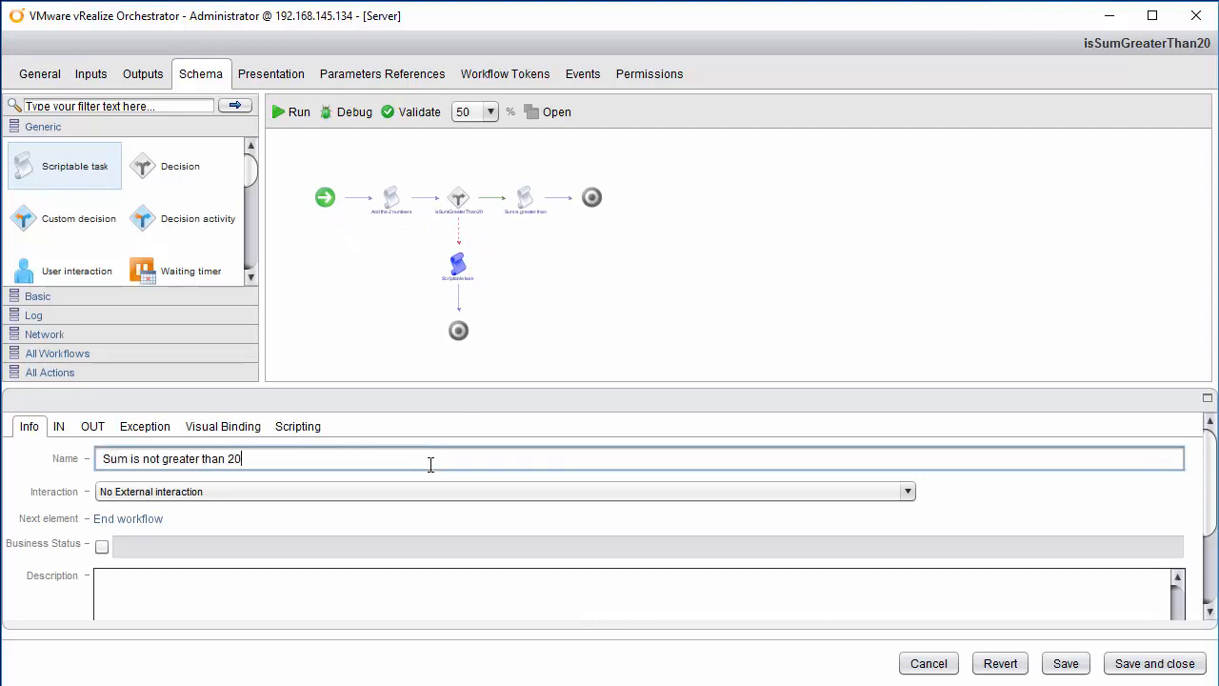
pyautogui.press('Tab')
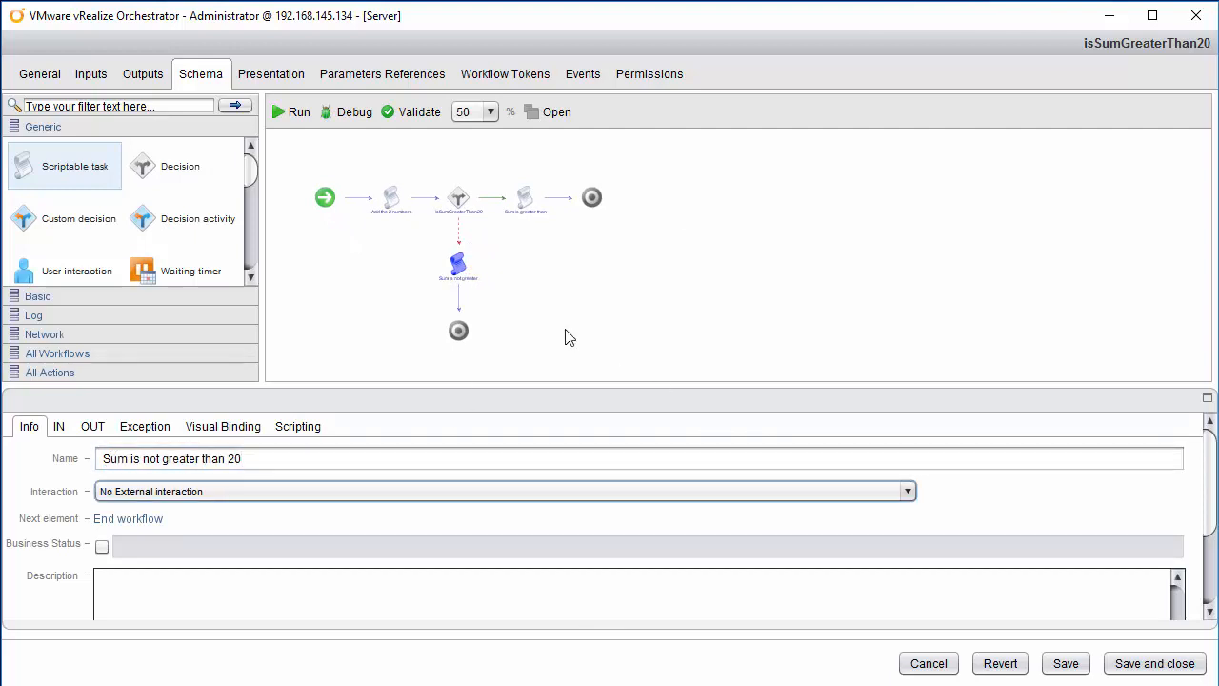
pyautogui.click(489, 111)
pyautogui.click(487, 195)
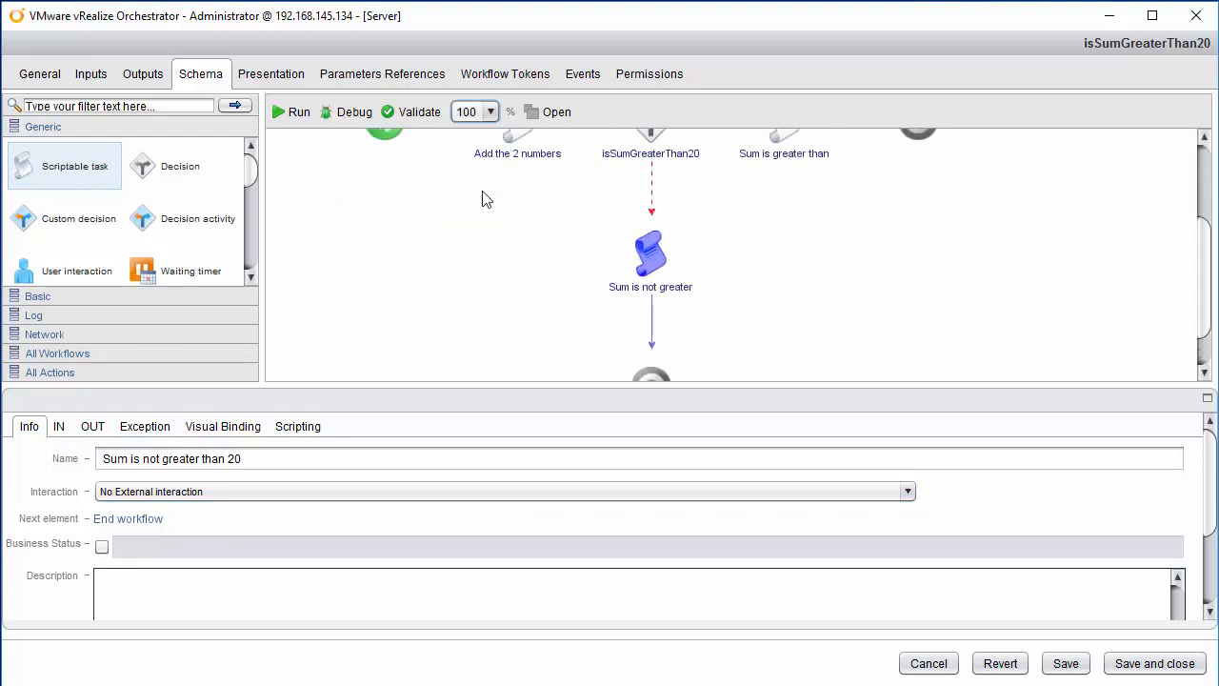
# - Move the failure path's end element up beside the "Sum is not greater than 20" task, level with it
pyautogui.moveTo(1202, 181); pyautogui.dragTo(1205, 288)
pyautogui.moveTo(648, 343); pyautogui.dragTo(819, 192)
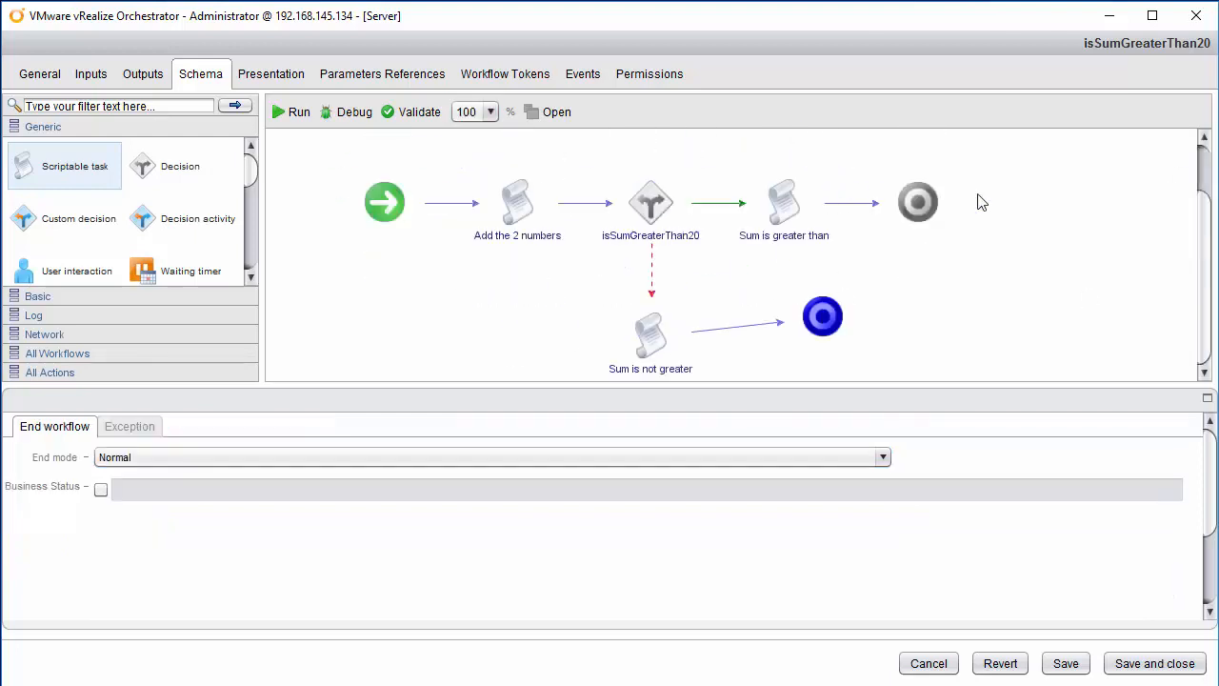
pyautogui.moveTo(830, 317); pyautogui.dragTo(829, 349)
pyautogui.click(538, 311)
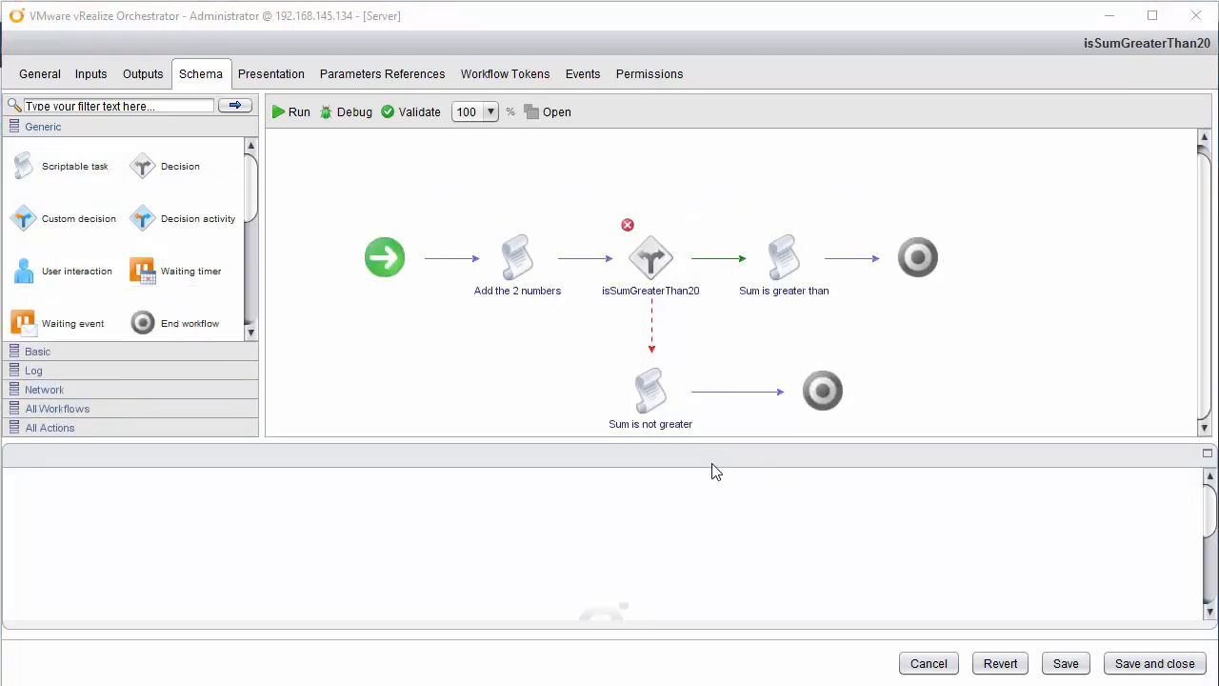
# - Bind the firstNumber and secondNumber in-parameters as inputs of the "Add the 2 numbers" task in its visual binding
pyautogui.click(522, 265)
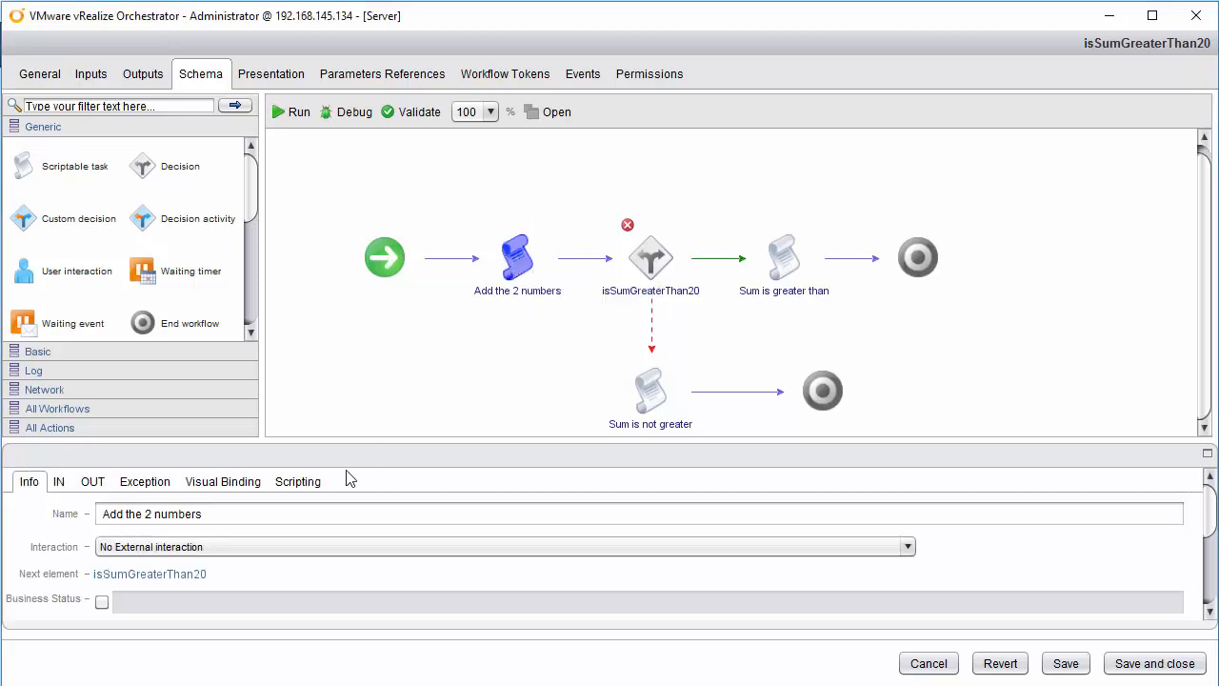
pyautogui.click(251, 489)
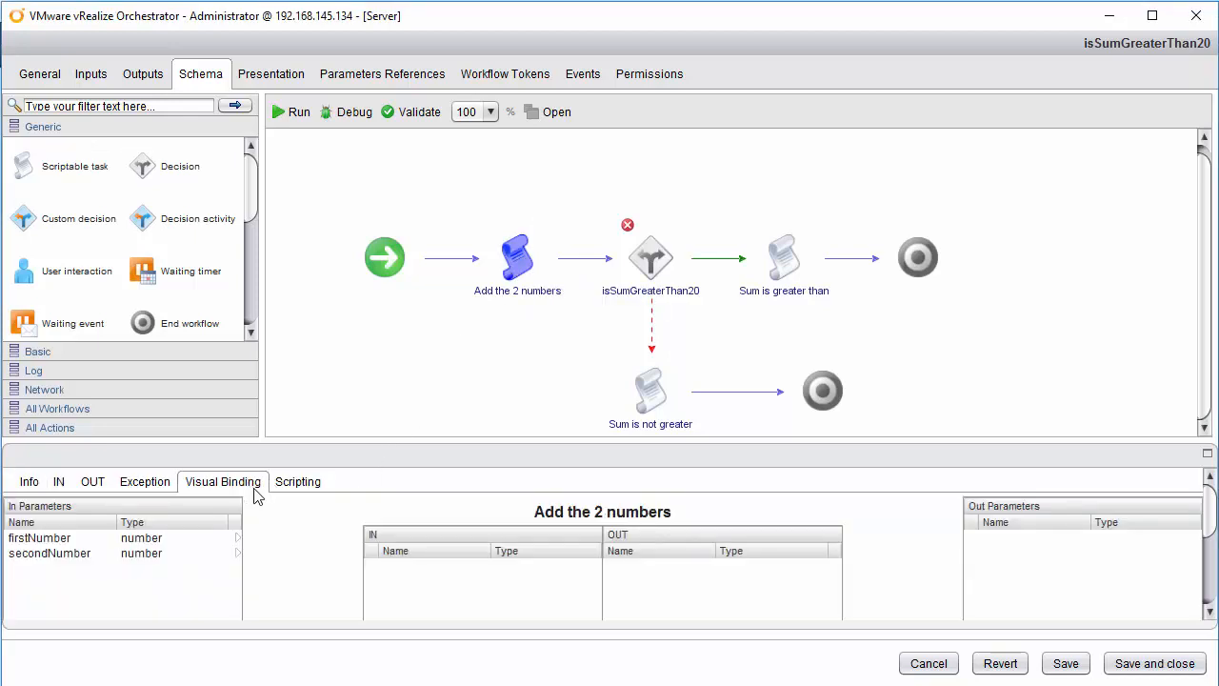
pyautogui.moveTo(668, 440); pyautogui.dragTo(669, 280)
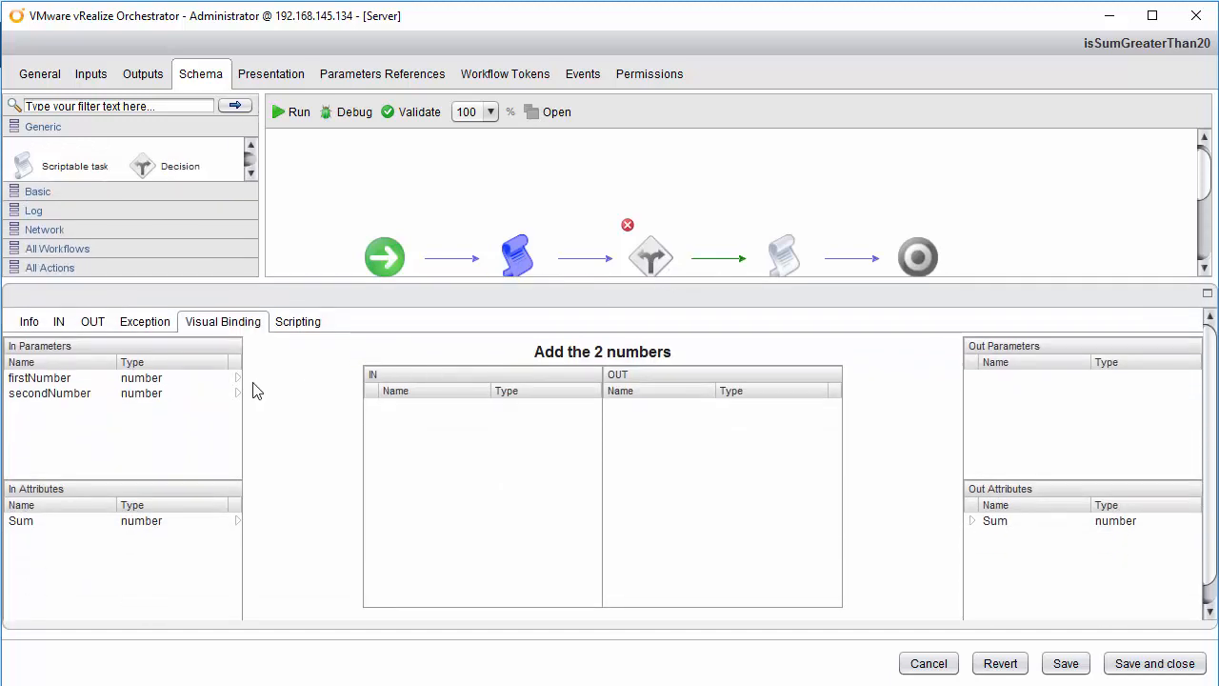
pyautogui.moveTo(238, 378); pyautogui.dragTo(390, 420)
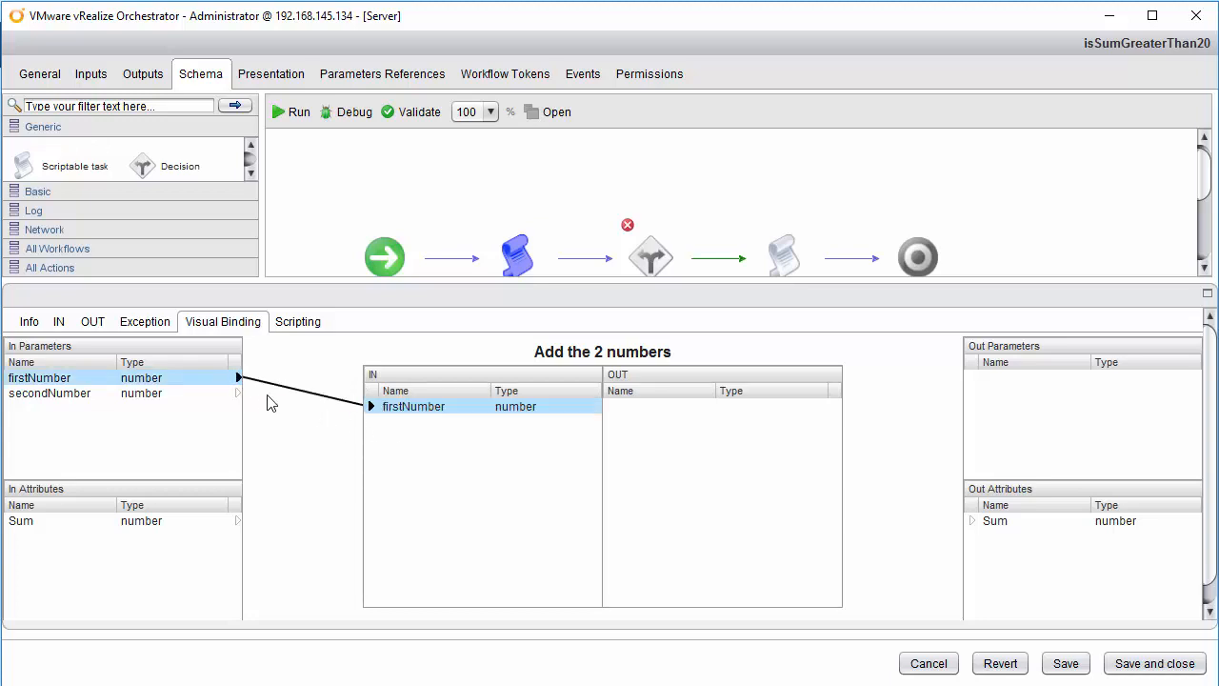
pyautogui.click(240, 394)
pyautogui.moveTo(238, 393); pyautogui.dragTo(383, 434)
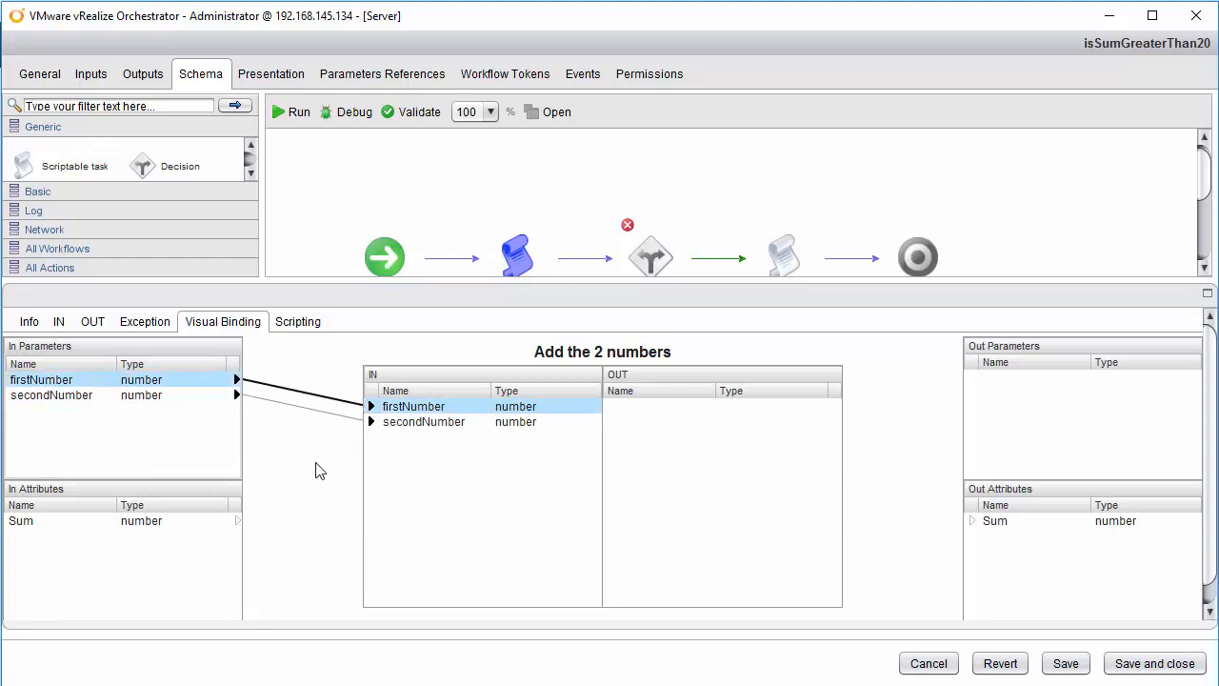
# - Bind the Sum attribute as both an input and an output of the "Add the 2 numbers" task
pyautogui.click(238, 521)
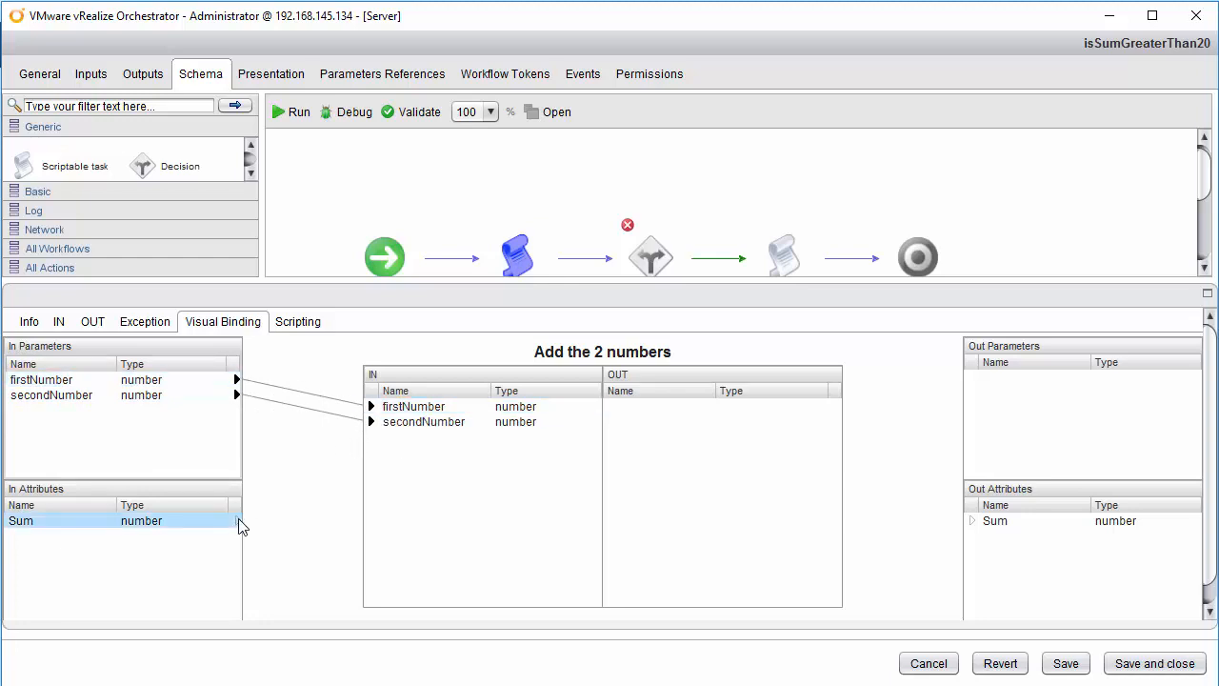
pyautogui.moveTo(238, 521); pyautogui.dragTo(376, 460)
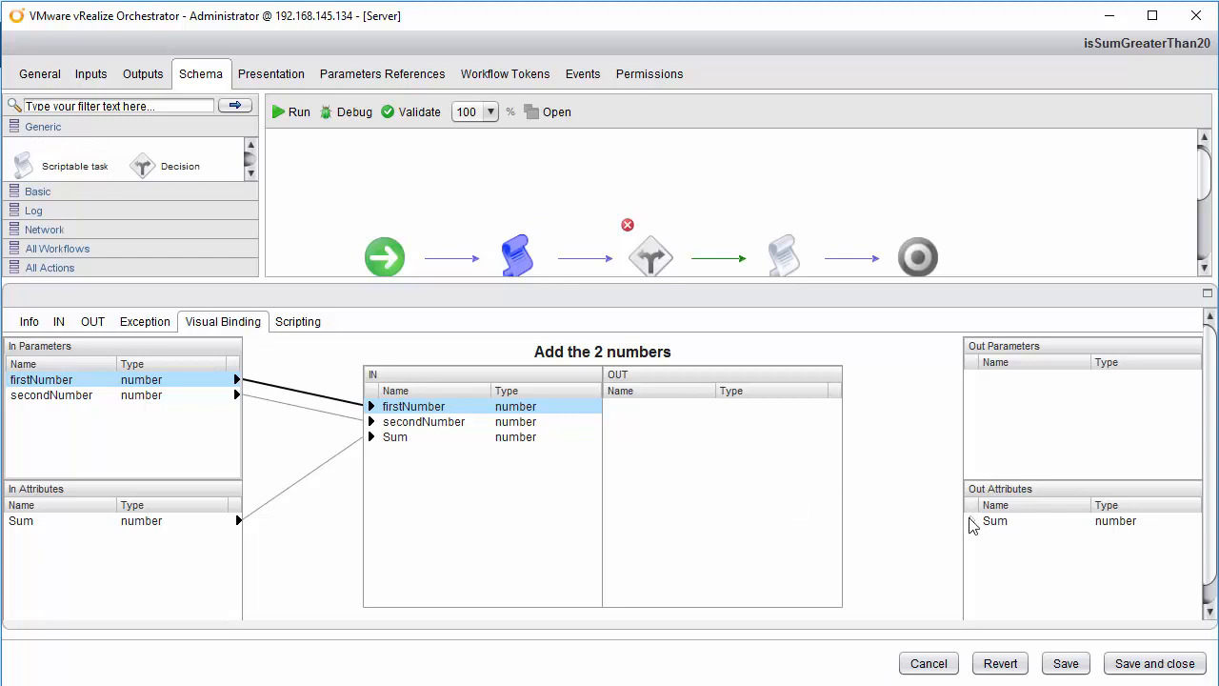
pyautogui.moveTo(975, 526); pyautogui.dragTo(814, 429)
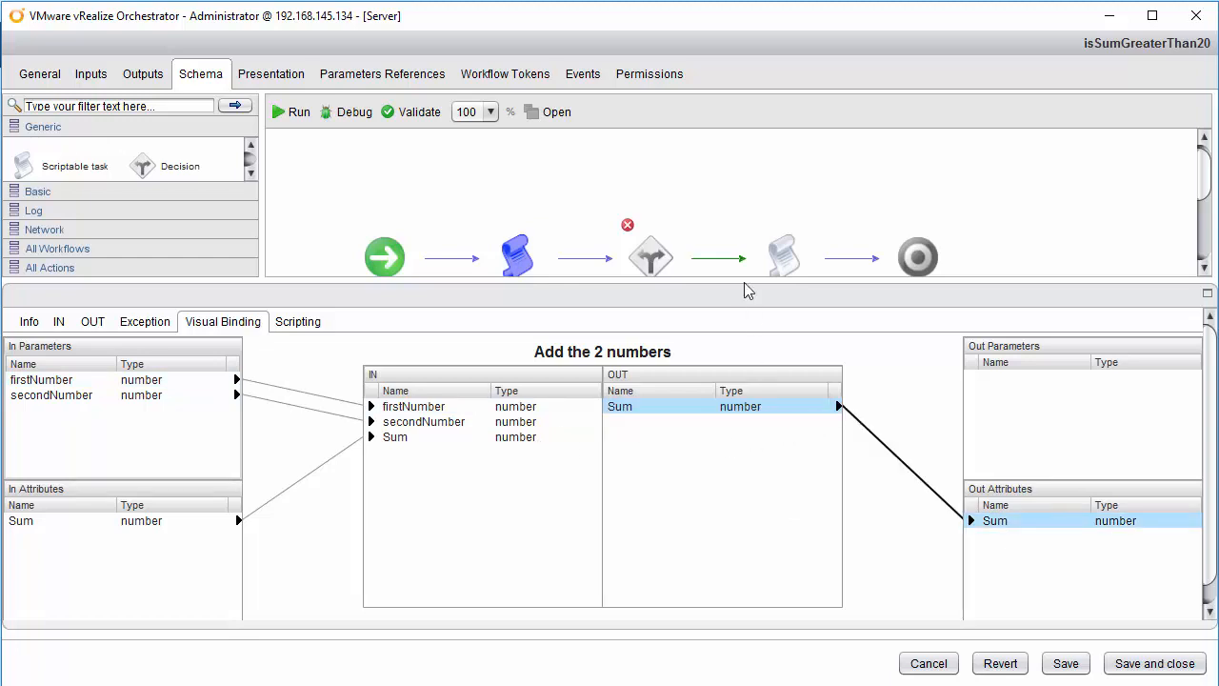
# - Script the "Add the 2 numbers" task with the comment "//Add the 2 numbers" and the line "Sum = firstNumber + secondNumber;"
pyautogui.click(314, 324)
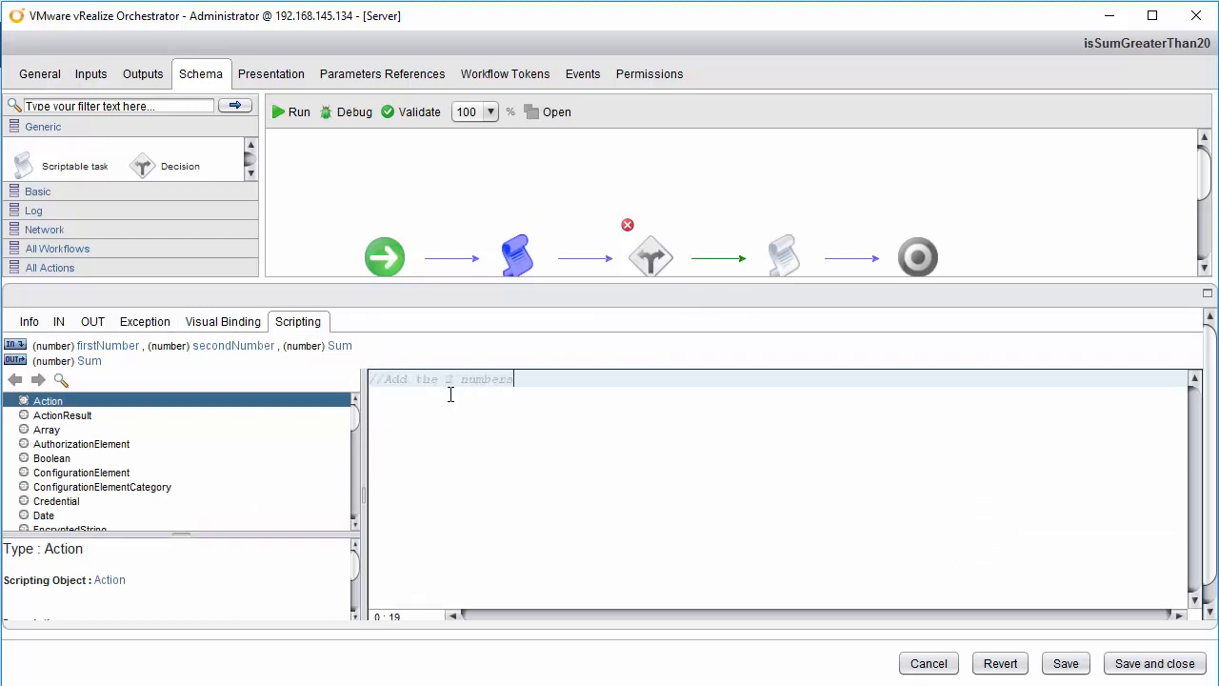
pyautogui.press('Return')
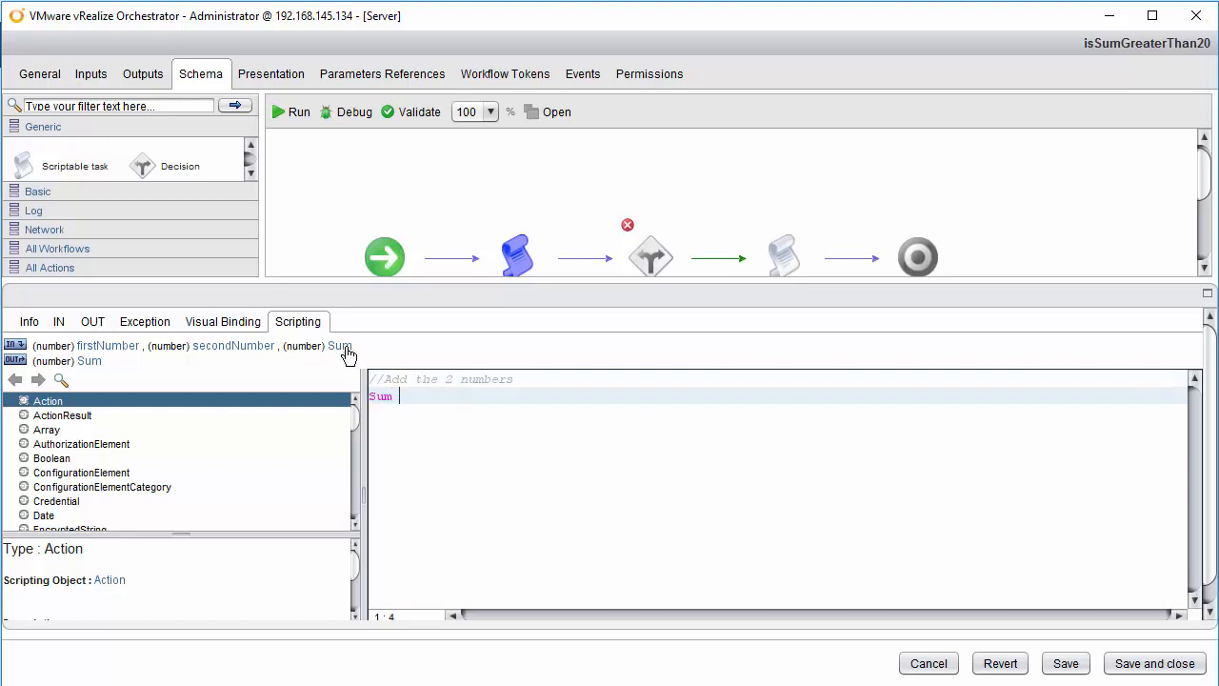
pyautogui.click(125, 346)
pyautogui.write('+')
pyautogui.click(227, 345)
pyautogui.write(';')
pyautogui.press('Return')
# - Add the script line System.log ("firstNumber is " + firstNumber); below the sum calculation
pyautogui.write('Syst')
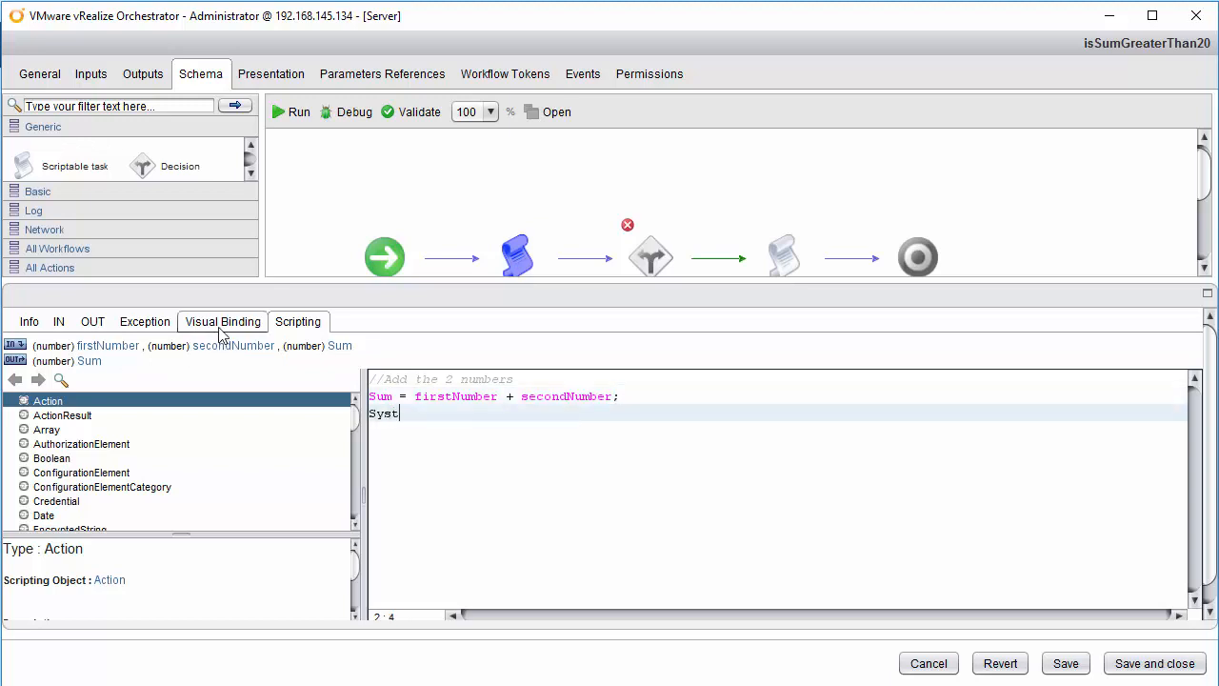
pyautogui.write('em.log ("')
pyautogui.click(127, 347)
pyautogui.write('is " +')
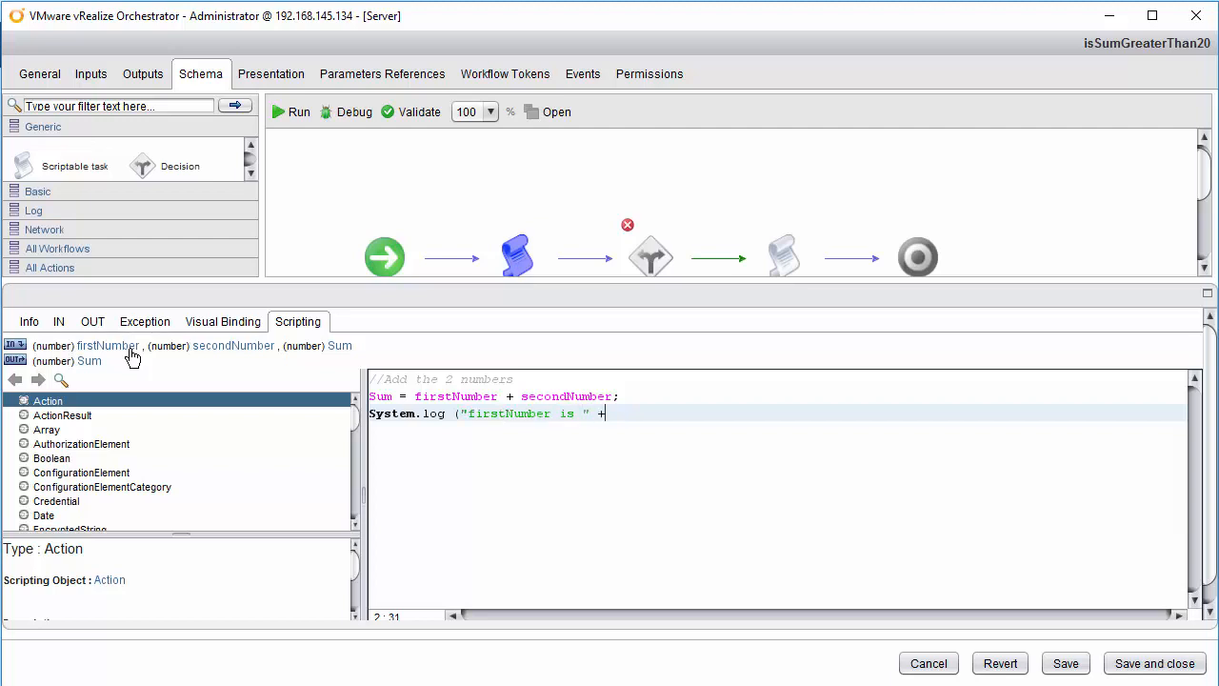
pyautogui.click(112, 347)
pyautogui.write(');')
pyautogui.press('Return')
# - Add the script line System.log ("secondNumber is " + secondNumber); below the firstNumber log line
pyautogui.write('System.log ("')
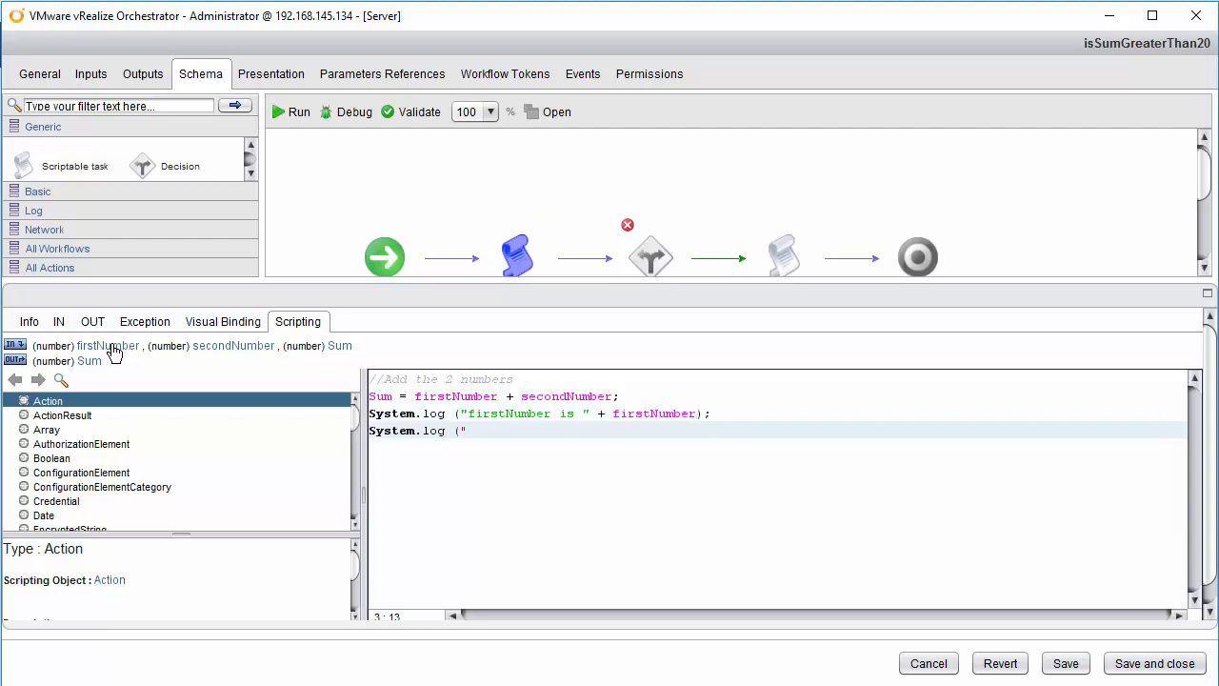
pyautogui.click(219, 347)
pyautogui.write('is " +')
pyautogui.click(219, 347)
pyautogui.write(');')
pyautogui.press('Return')
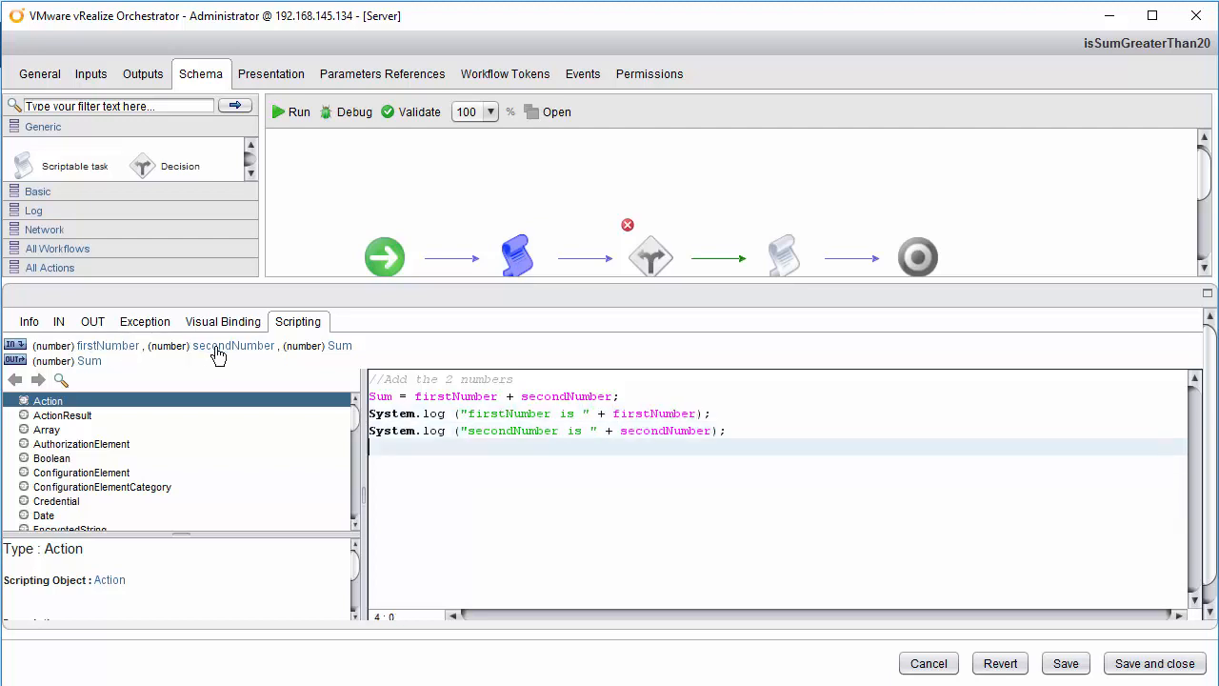
# - Add the script line System.log ("Sum is " + Sum); at the end of the "Add the 2 numbers" script
pyautogui.write('System.log ("')
pyautogui.click(337, 349)
pyautogui.write('is "')
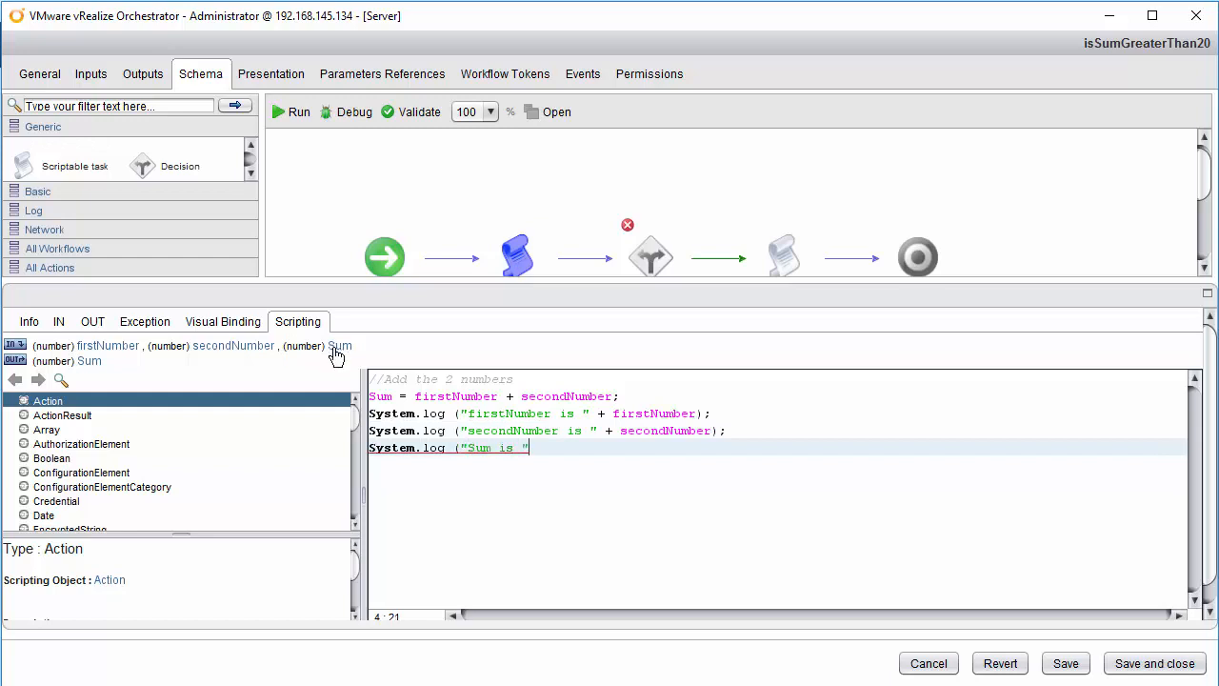
pyautogui.write(' +')
pyautogui.click(338, 349)
pyautogui.write(');')
pyautogui.press('Return')
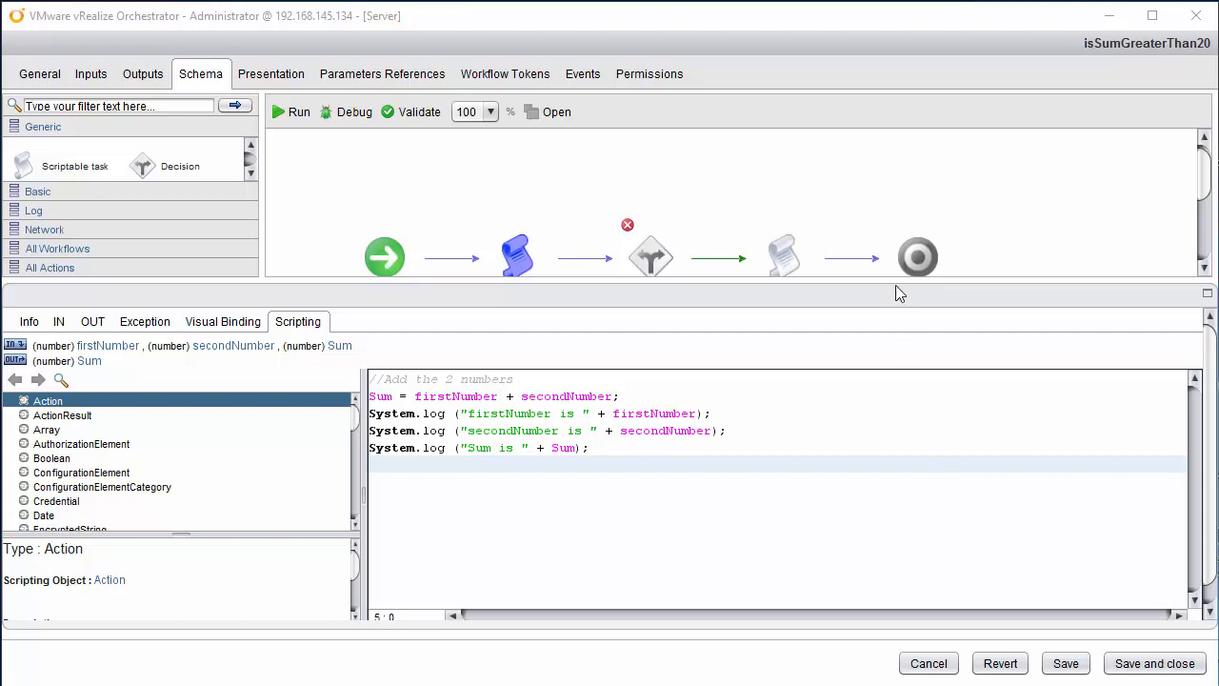
# - Set the isSumGreaterThan20 decision's condition to the number Sum being greater than 20
pyautogui.moveTo(895, 283); pyautogui.dragTo(889, 359)
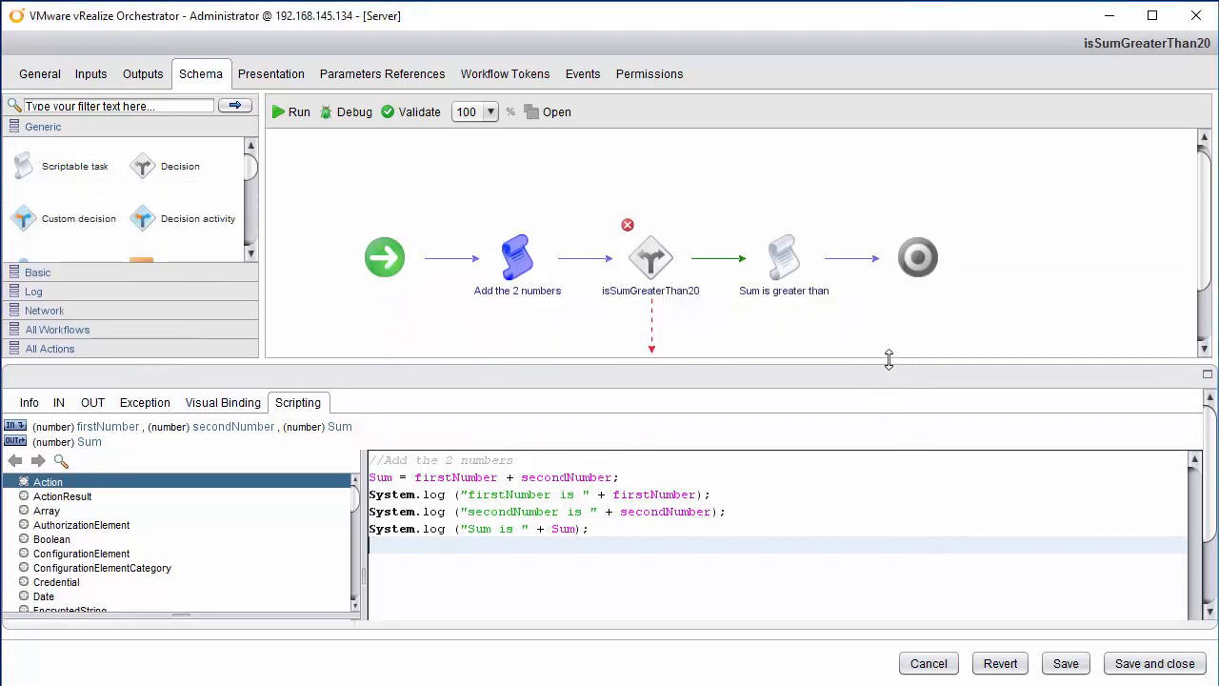
pyautogui.click(652, 258)
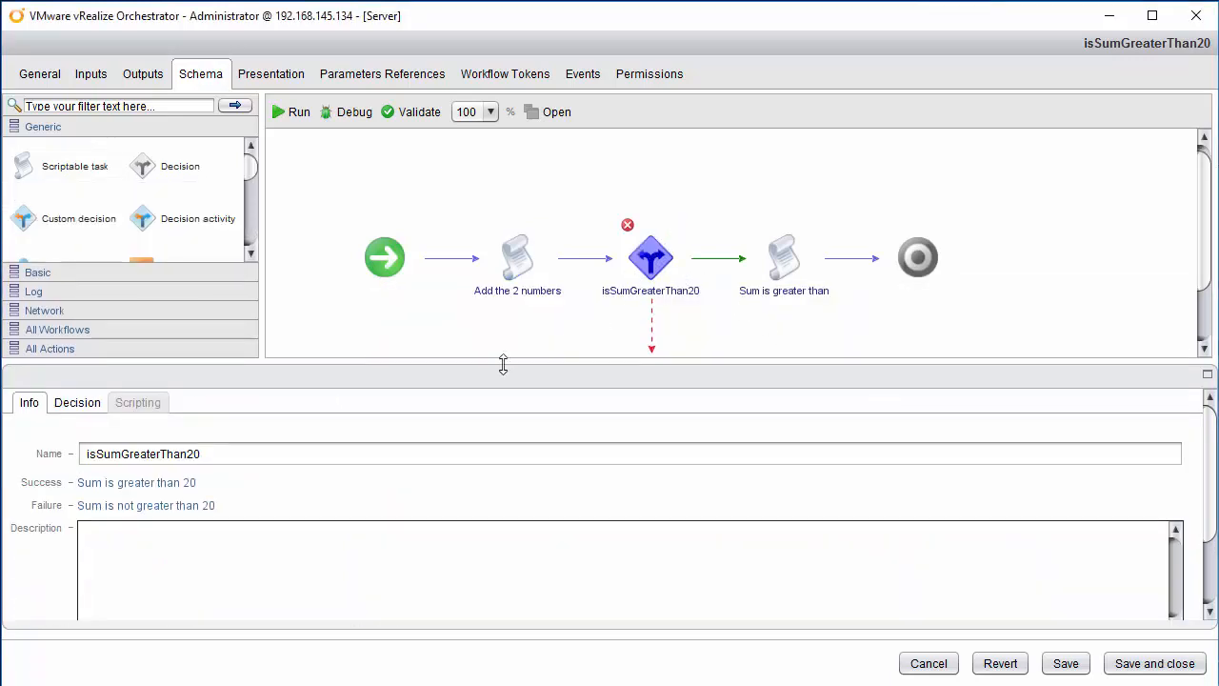
pyautogui.click(82, 407)
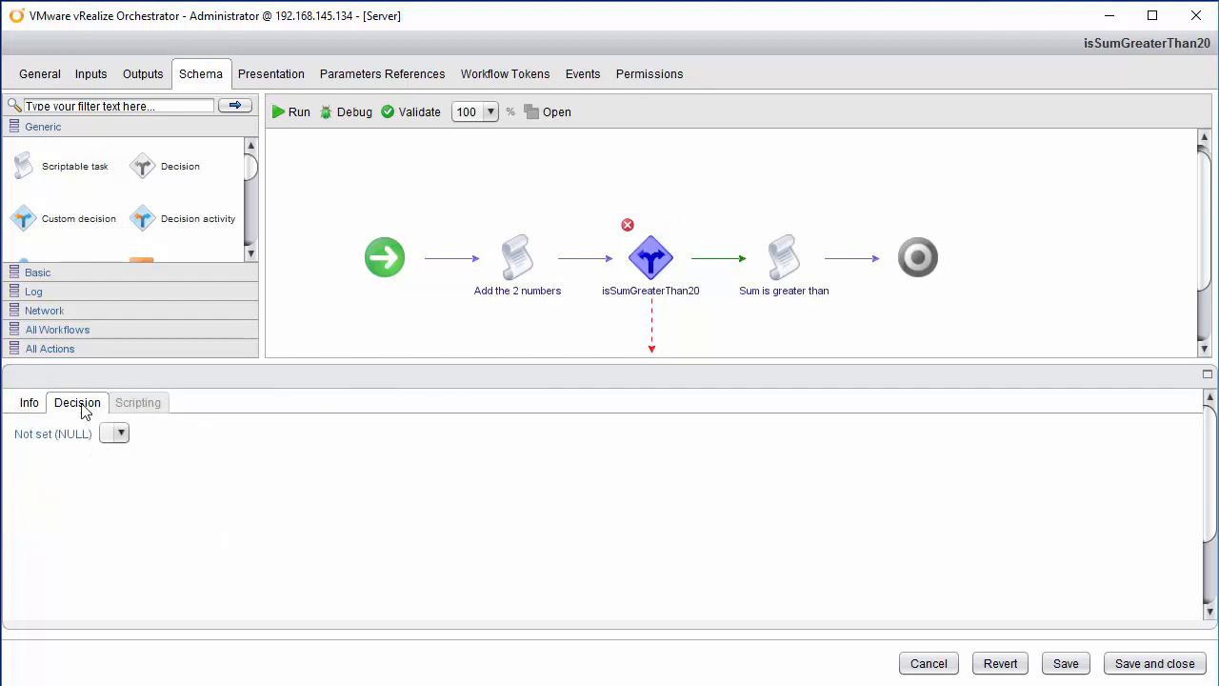
pyautogui.click(75, 431)
pyautogui.doubleClick(651, 449)
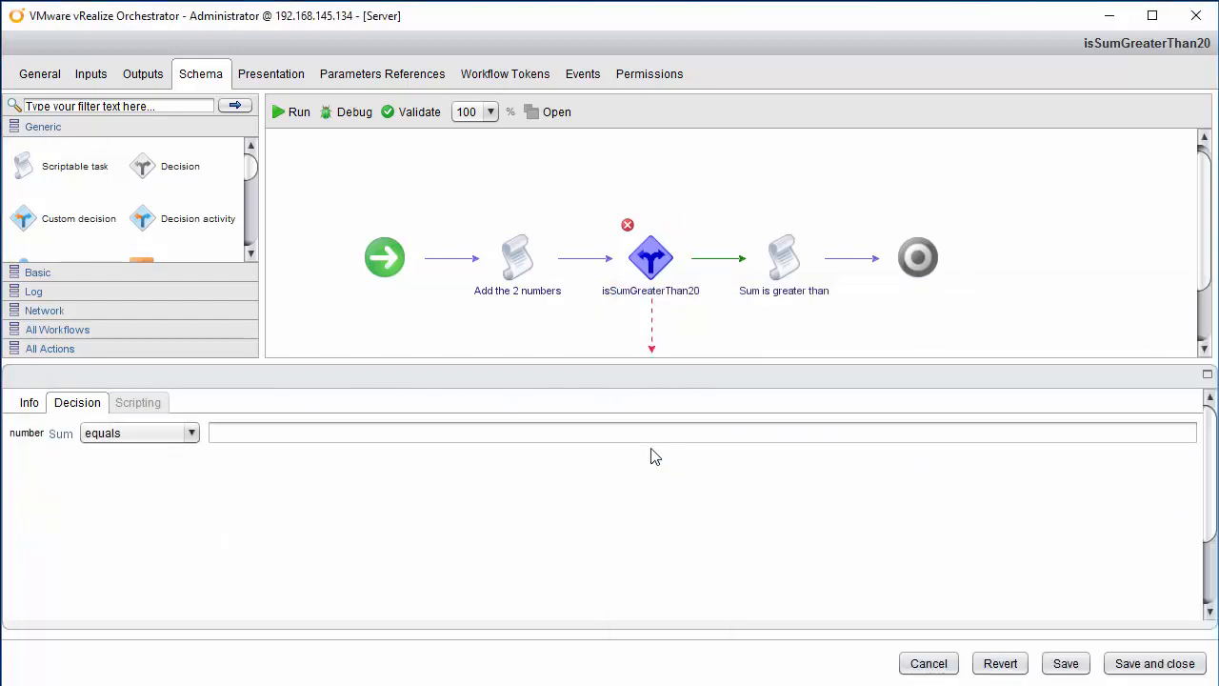
pyautogui.click(191, 434)
pyautogui.click(134, 493)
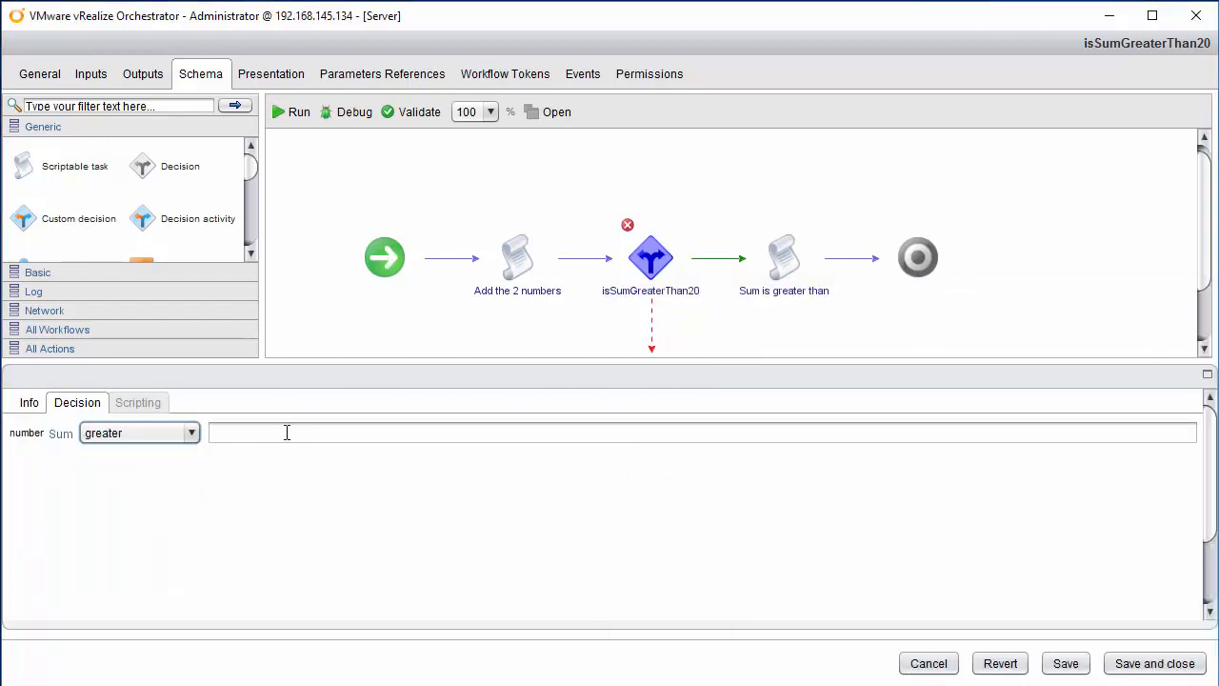
pyautogui.click(287, 433)
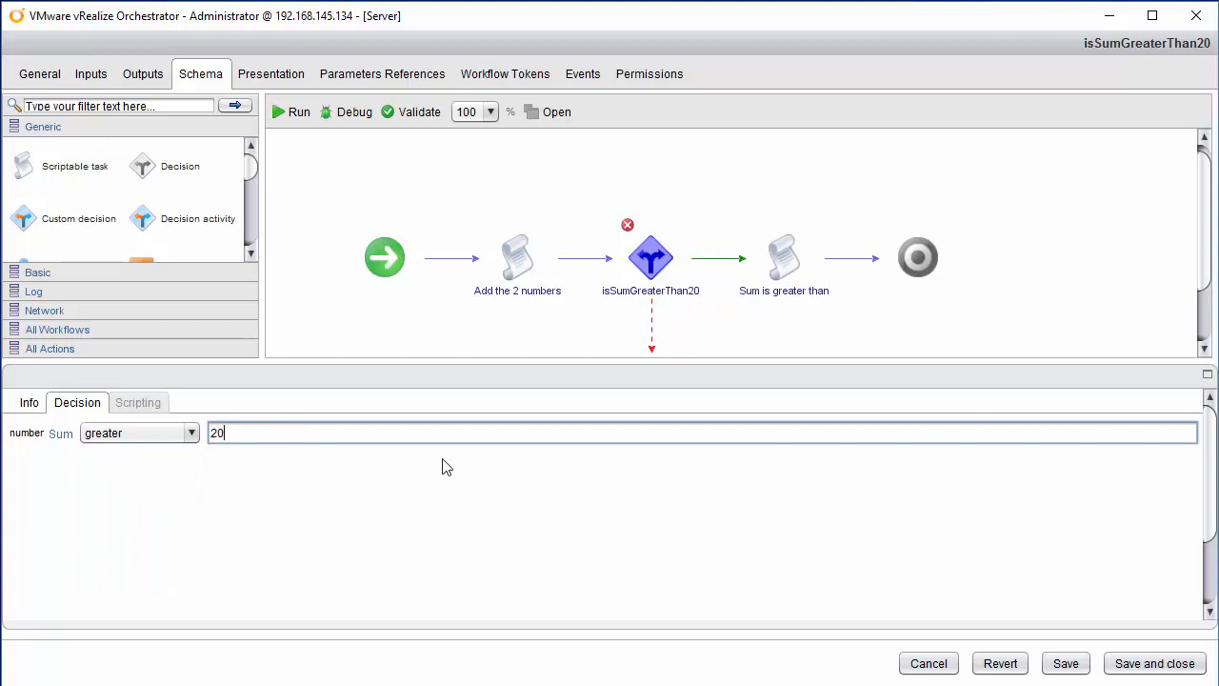
# - Script the "Sum is greater than 20" task with System.log ("Sum IS greater than 20!");
pyautogui.click(776, 263)
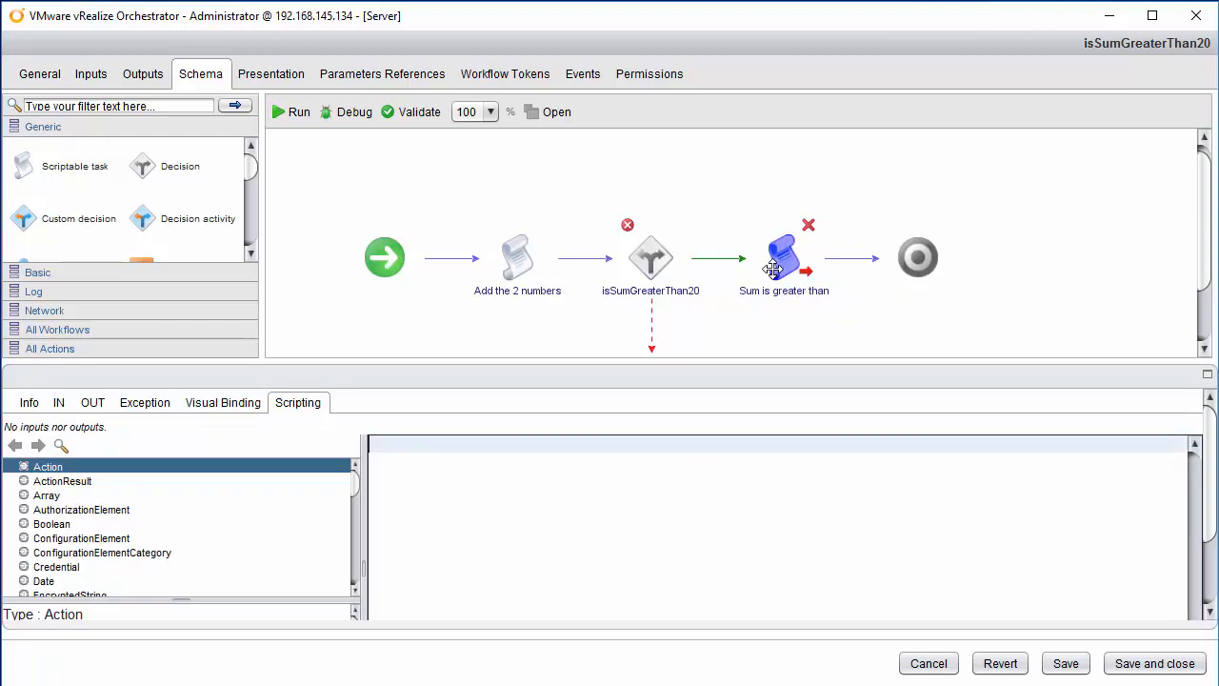
pyautogui.click(606, 447)
pyautogui.write('System.log ("Sum IS greater than 20!"')
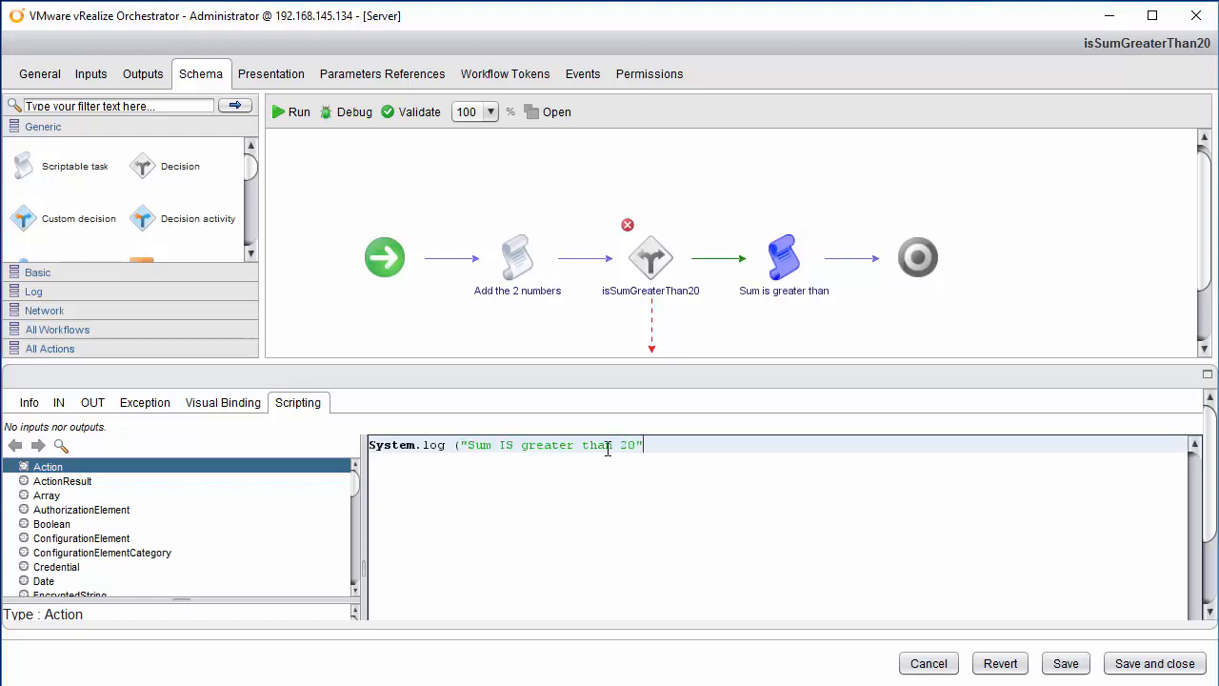
pyautogui.write(');')
pyautogui.press('Return')
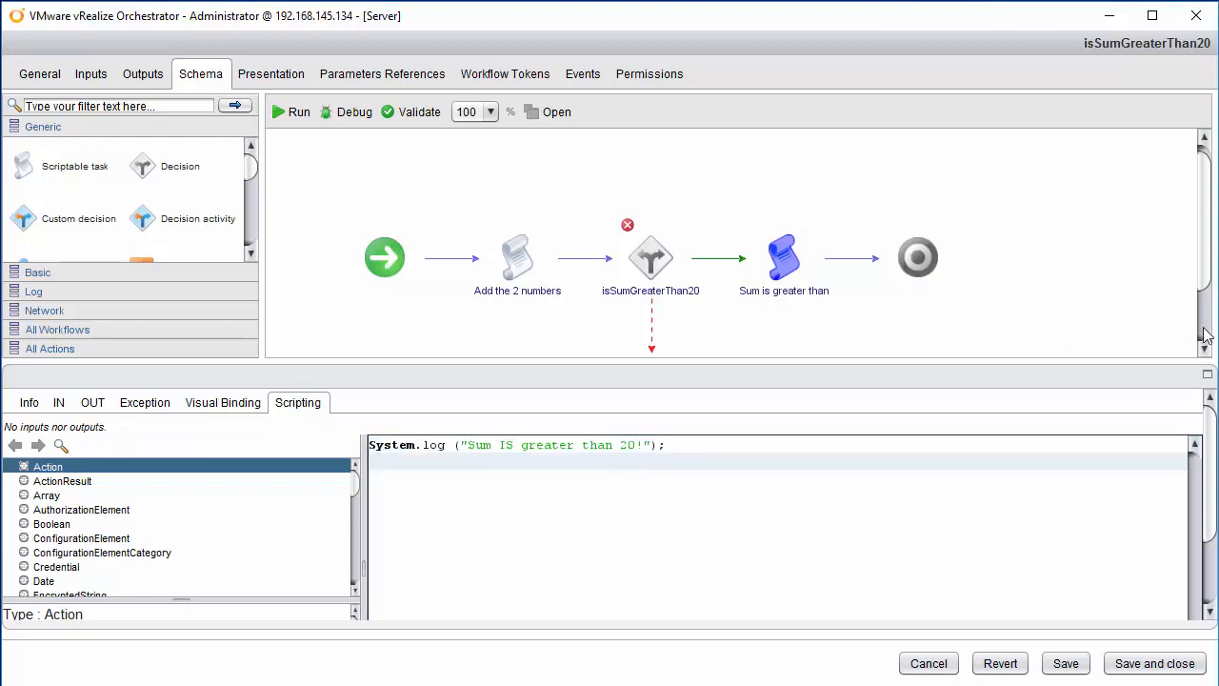
# - Script the "Sum is not greater than 20" task with System.log ("Sum is NOT greater than 20!");
pyautogui.scroll(-2, 1205, 336)
pyautogui.click(652, 303)
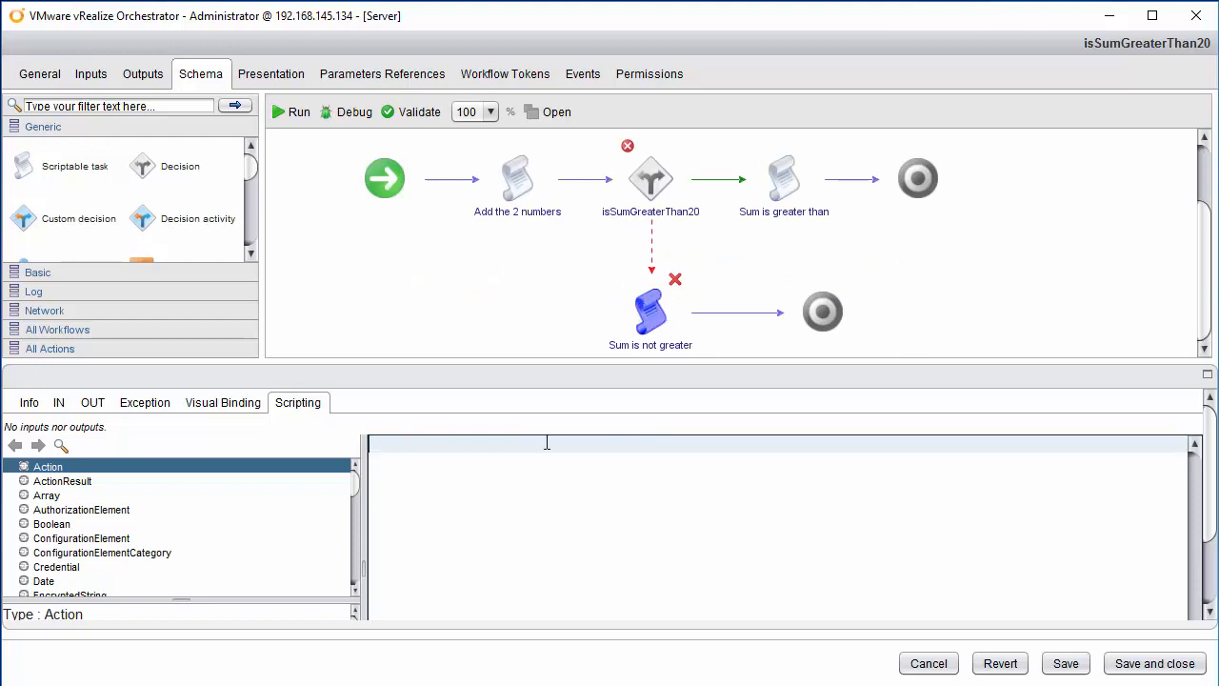
pyautogui.write('System.log ("Sum IS greater than 20!");')
pyautogui.doubleClick(507, 445)
pyautogui.press('BackSpace')
pyautogui.write('T')
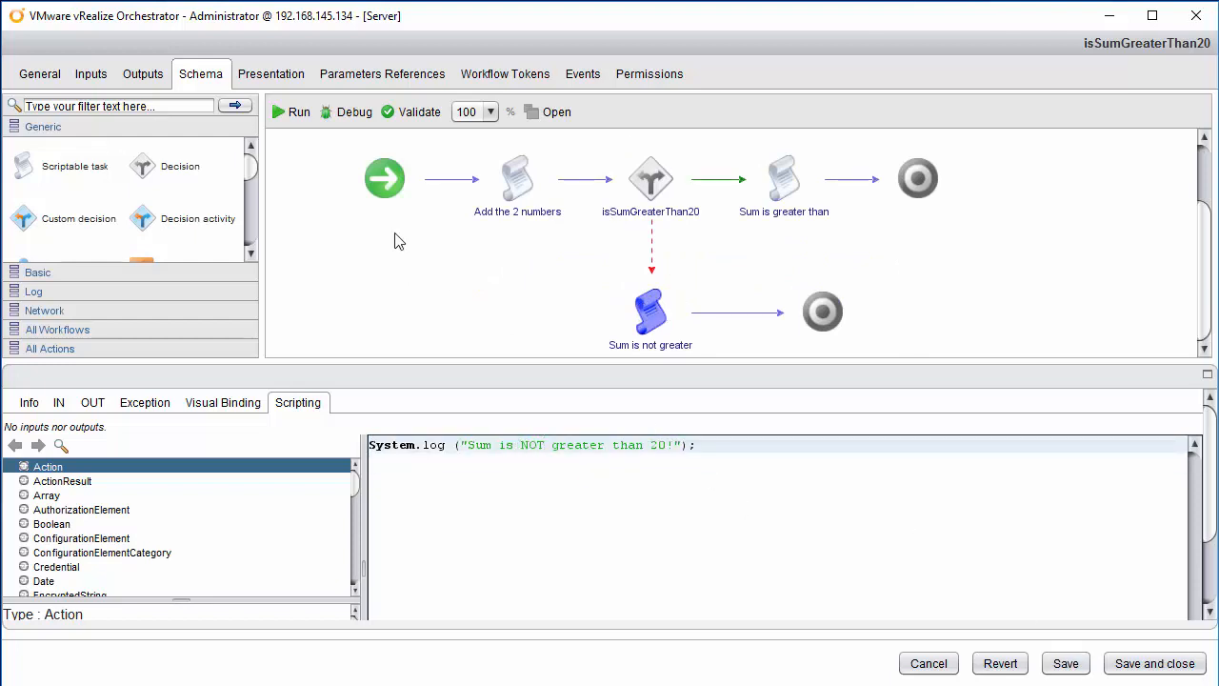
# - Run the workflow with 10.0 as the first number and 5.0 as the second, and show the run's logs
pyautogui.click(297, 112)
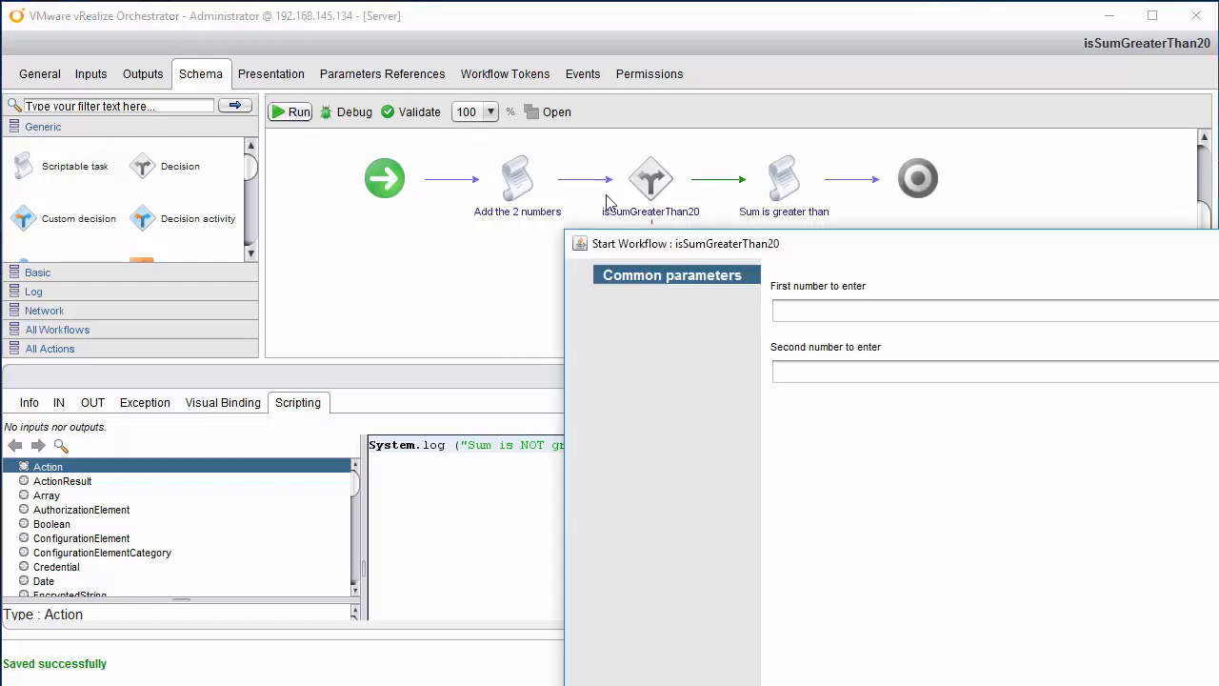
pyautogui.moveTo(644, 247); pyautogui.dragTo(345, 116)
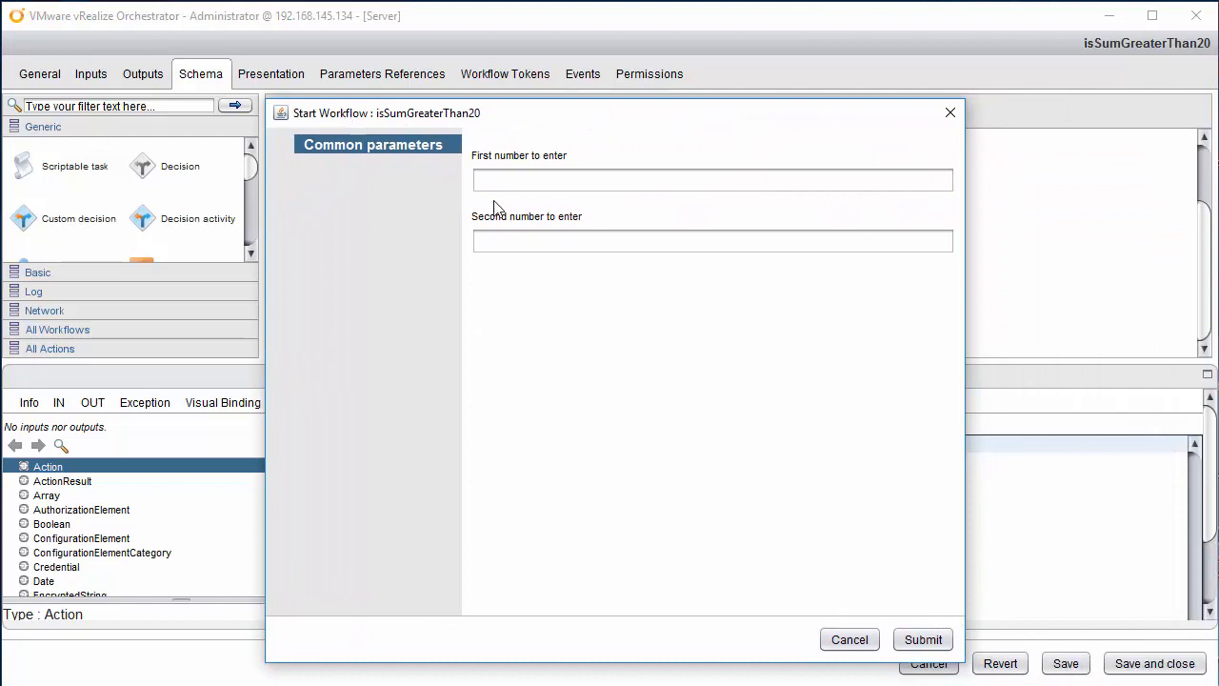
pyautogui.click(527, 185)
pyautogui.write('10.0')
pyautogui.press('Tab')
pyautogui.write('5.0')
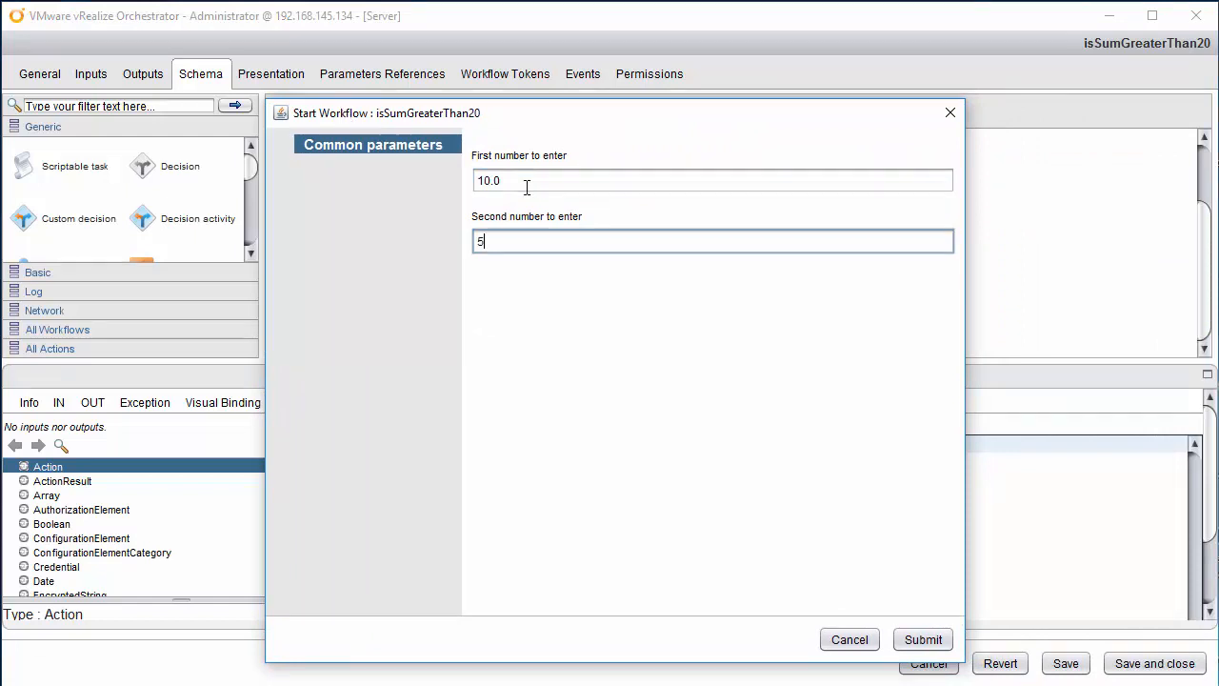
pyautogui.press('Tab')
pyautogui.click(916, 640)
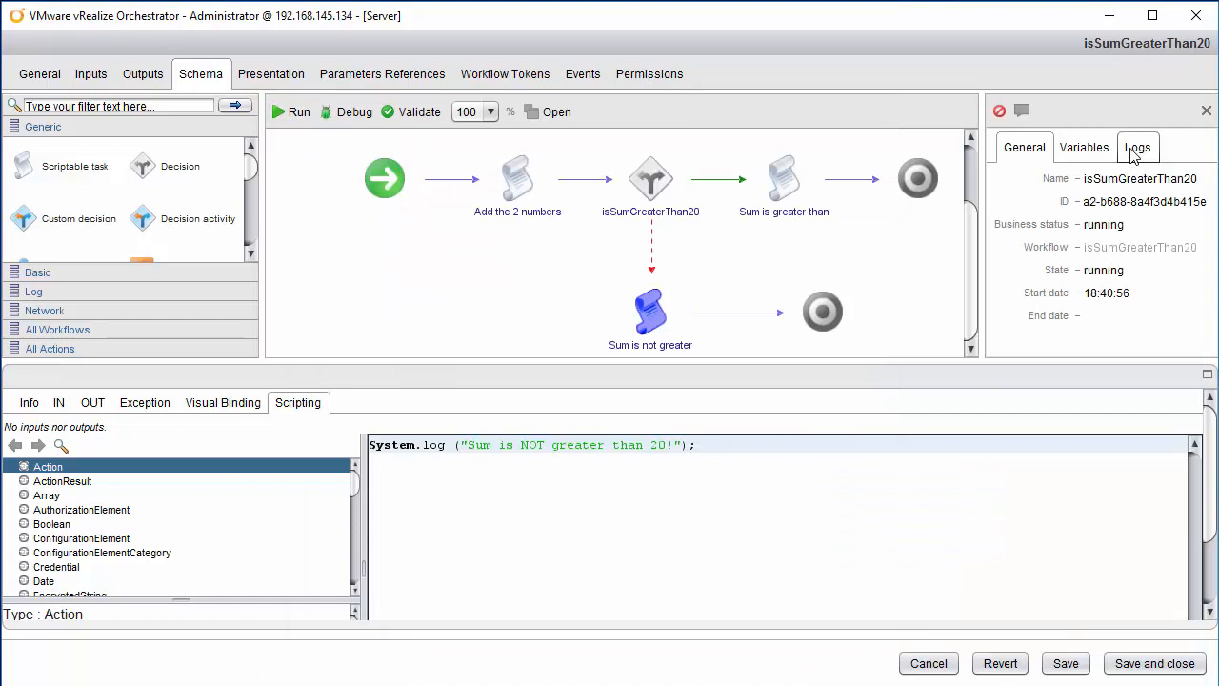
pyautogui.click(1136, 150)
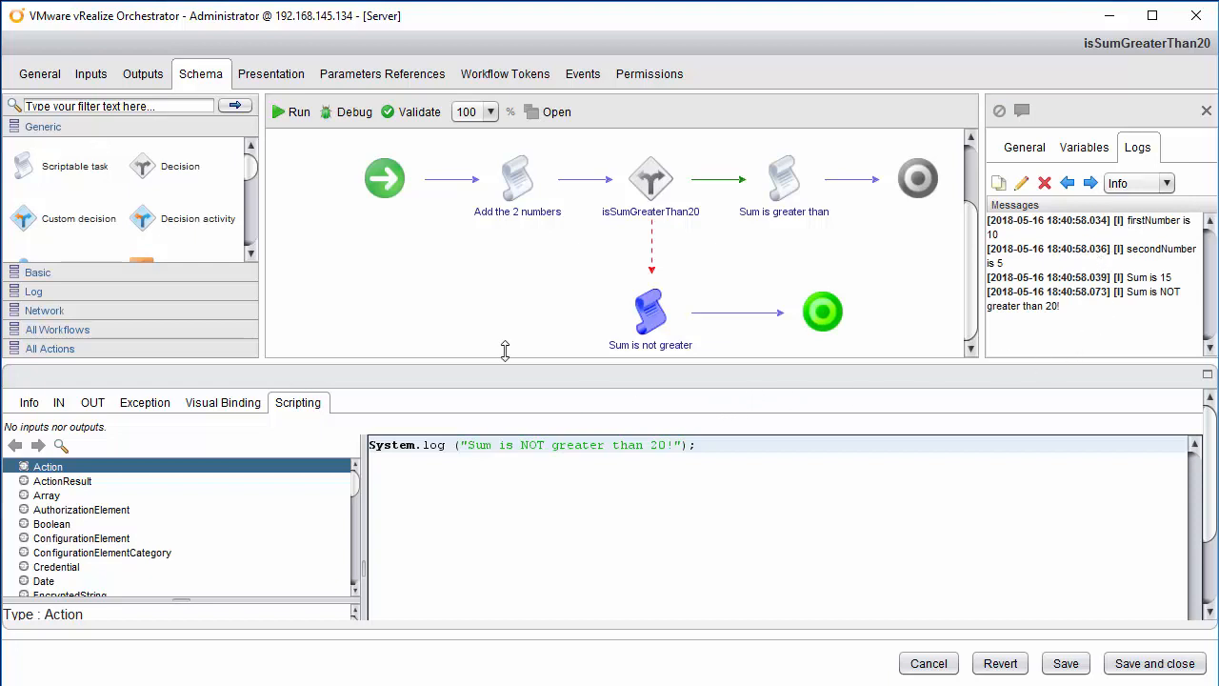
# - Run the workflow again with the first number kept at 10.0 and the second number set to 15.0
pyautogui.click(300, 113)
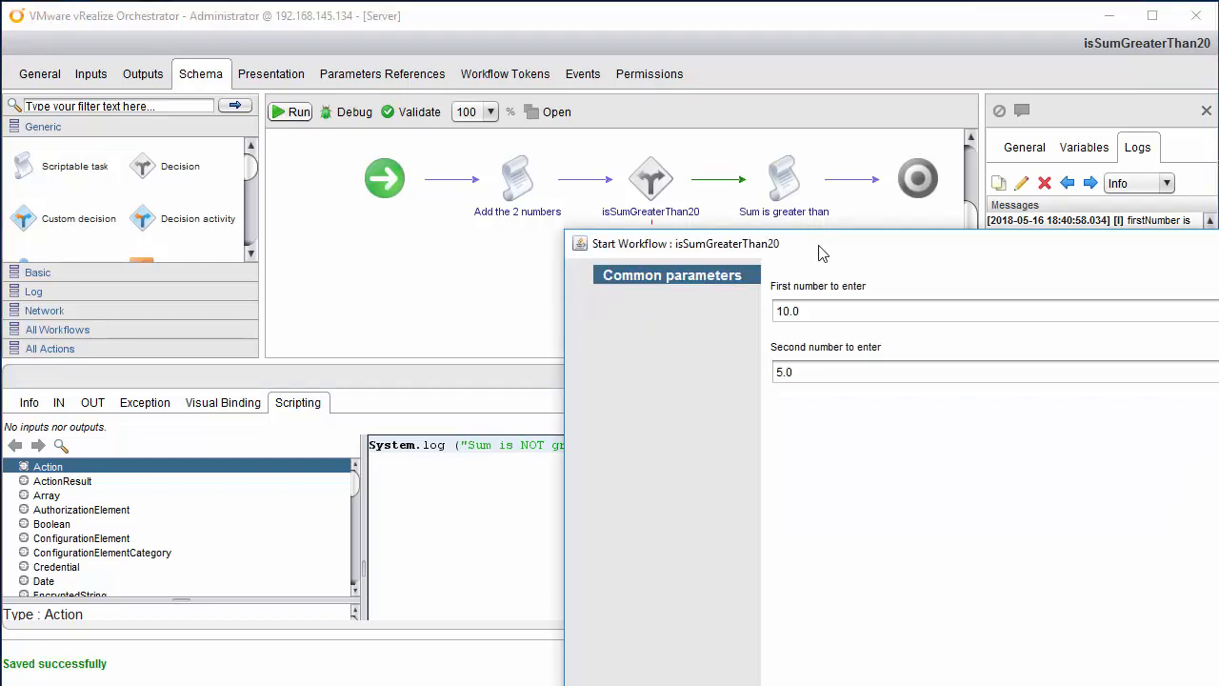
pyautogui.moveTo(821, 252); pyautogui.dragTo(549, 105)
pyautogui.click(506, 235)
pyautogui.write('1')
pyautogui.press('Tab')
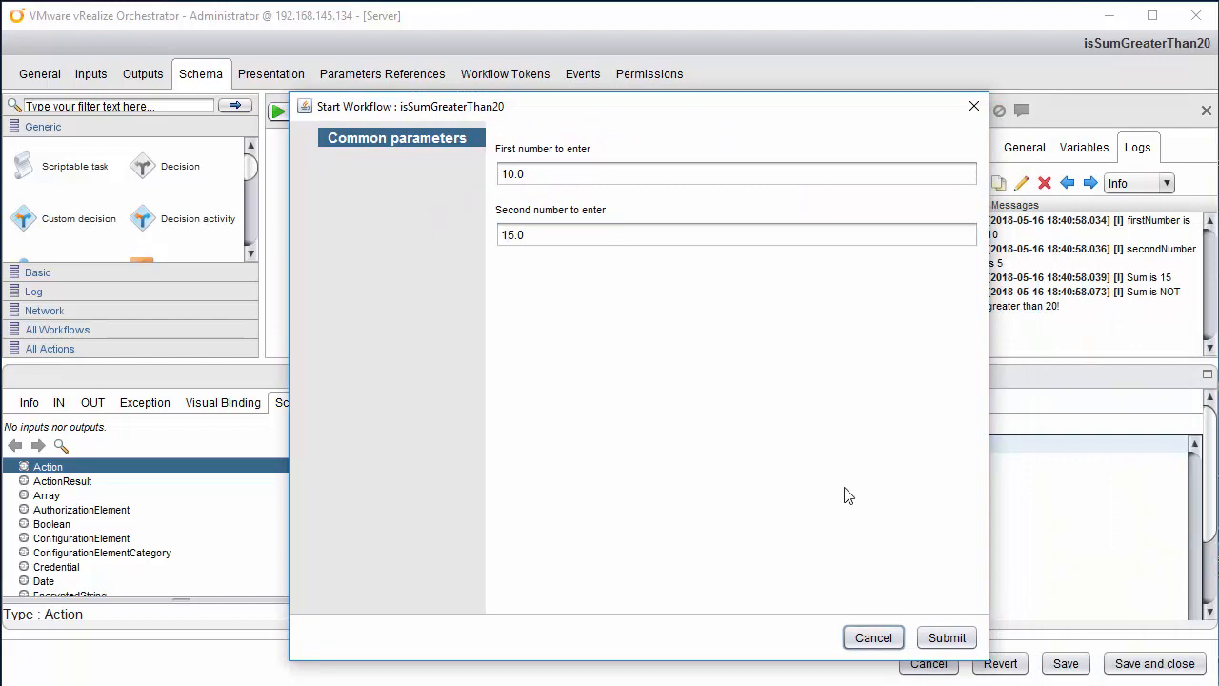
pyautogui.click(947, 637)
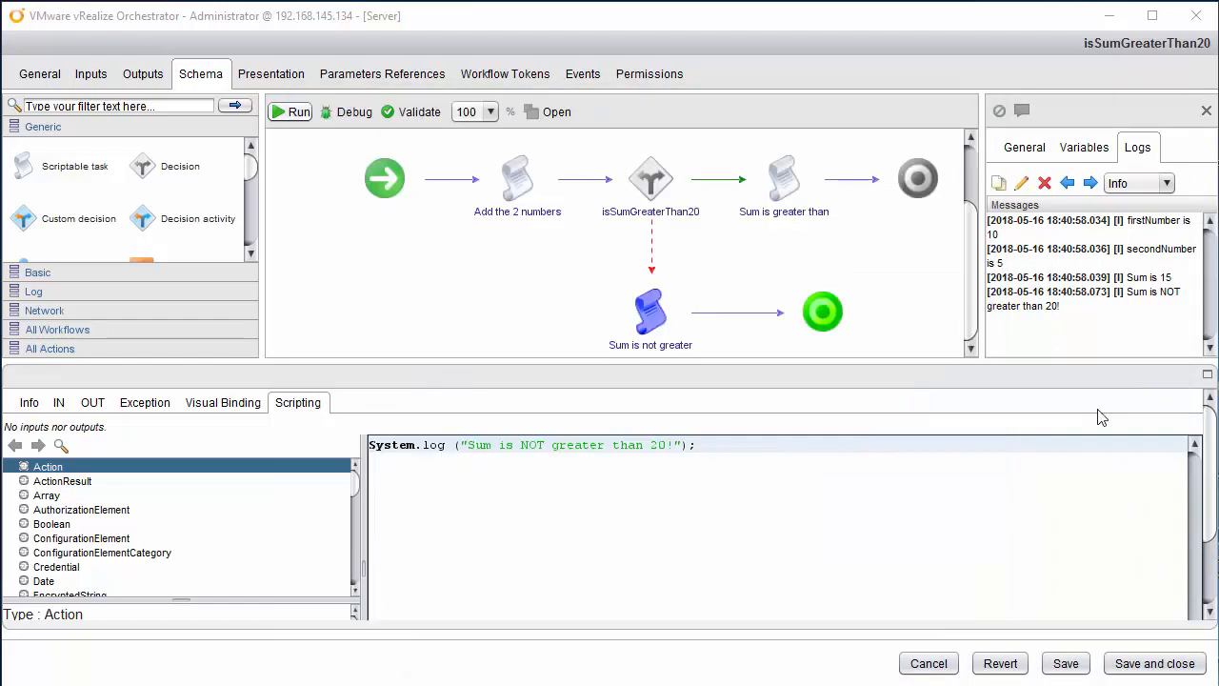